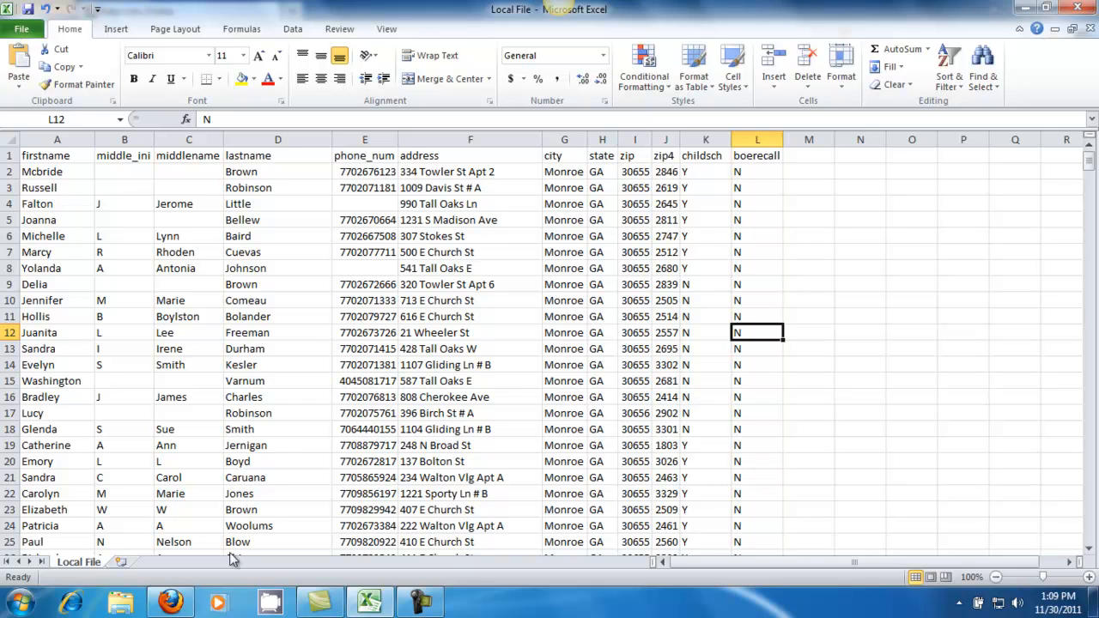
Step: Switch to the browser and create a new data point named "Child in School Sytem"
click(171, 603)
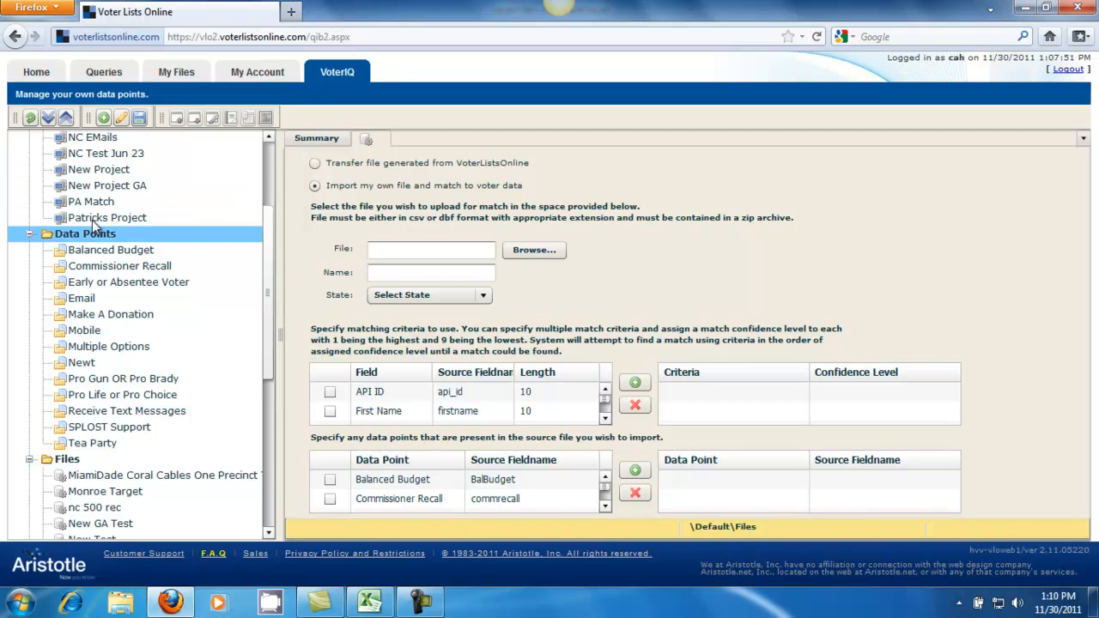
click(103, 117)
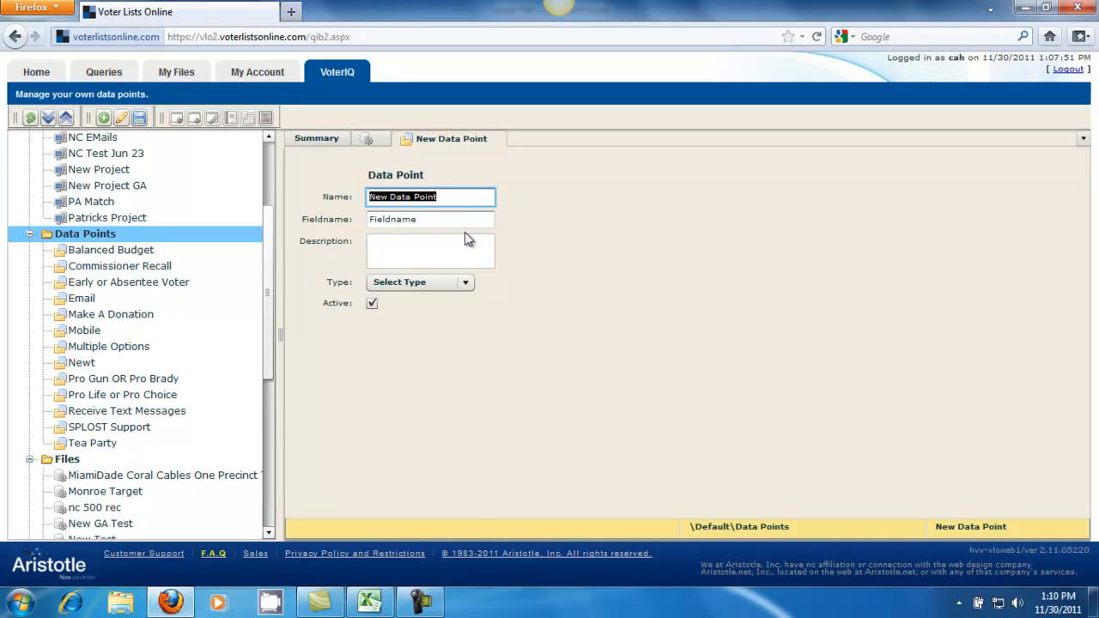
text(Child )
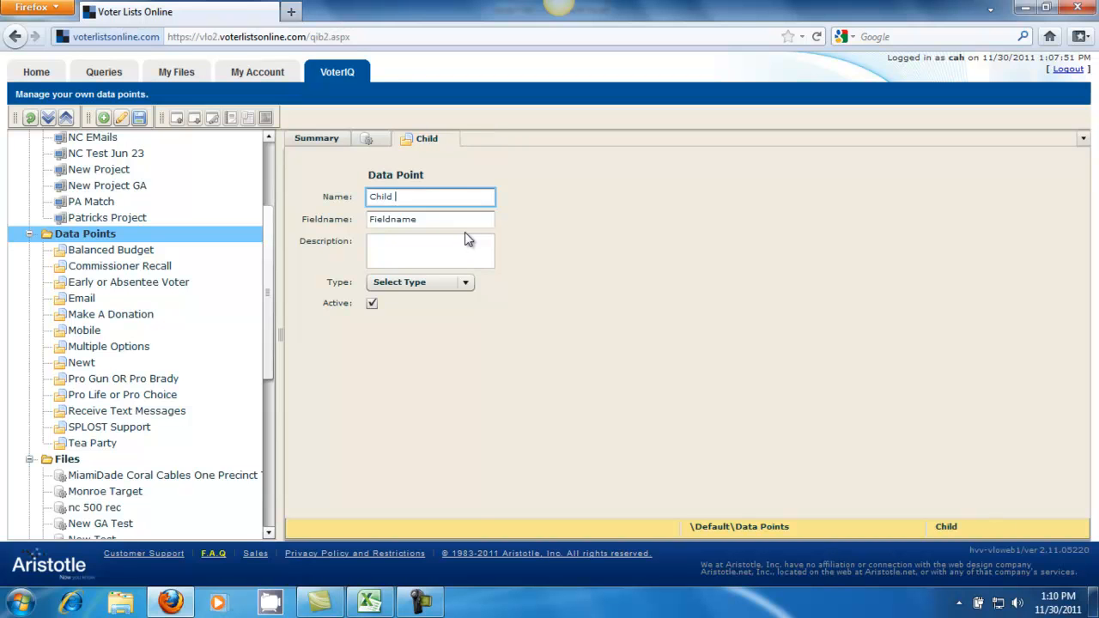
text(in School Sytem)
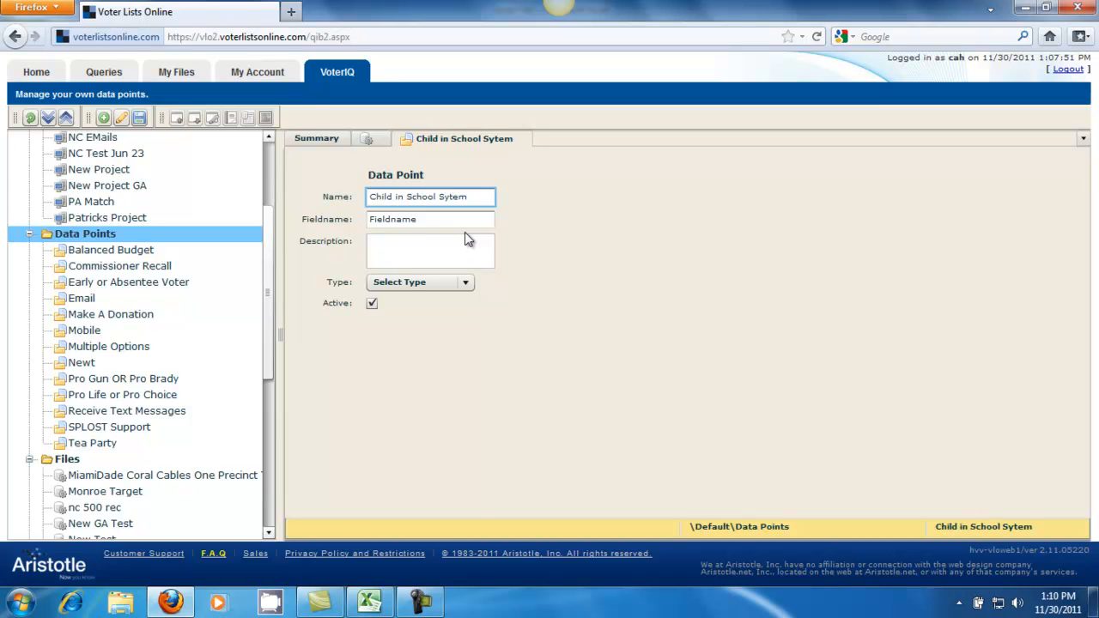
Step: Set the data point's fieldname to childsch and its type to Multiple Options
click(441, 219)
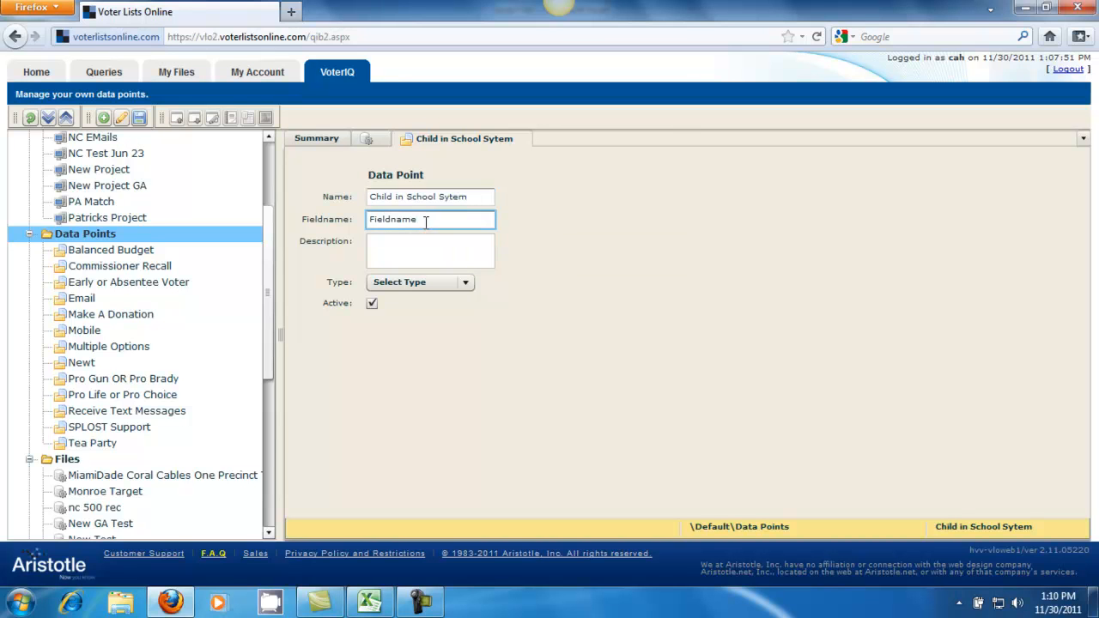
drag(427, 220, 336, 221)
text(childsch)
click(387, 247)
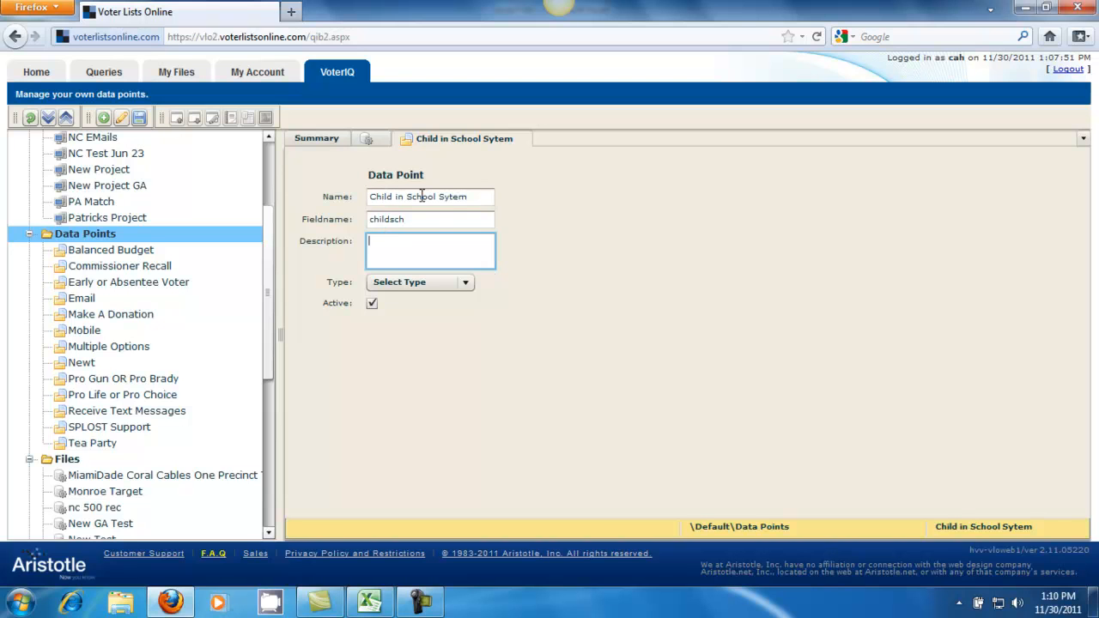
click(388, 290)
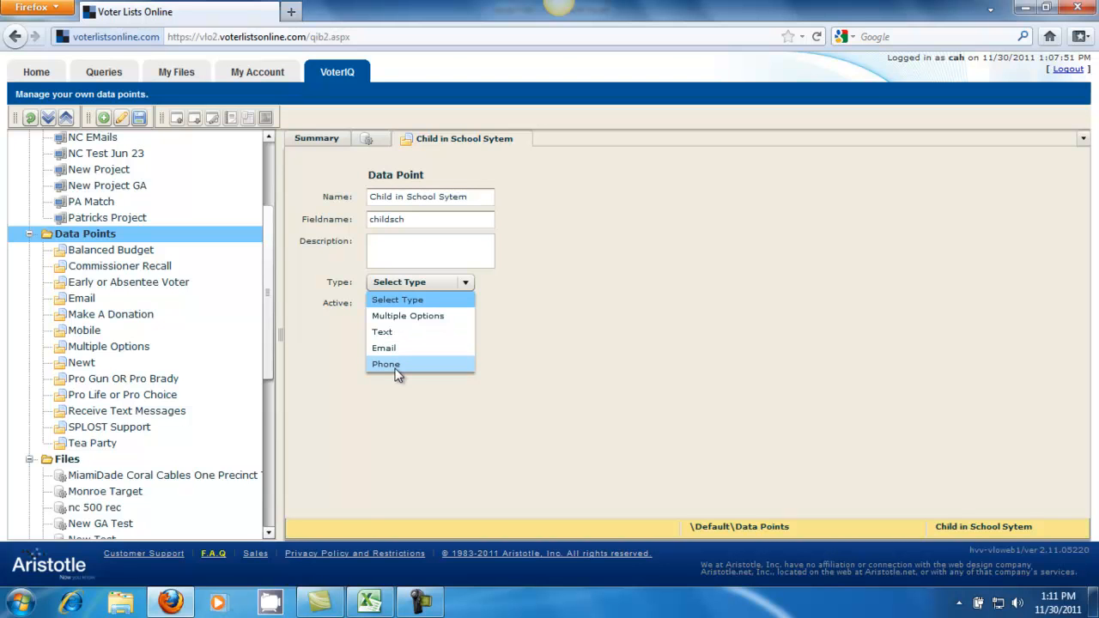
click(401, 317)
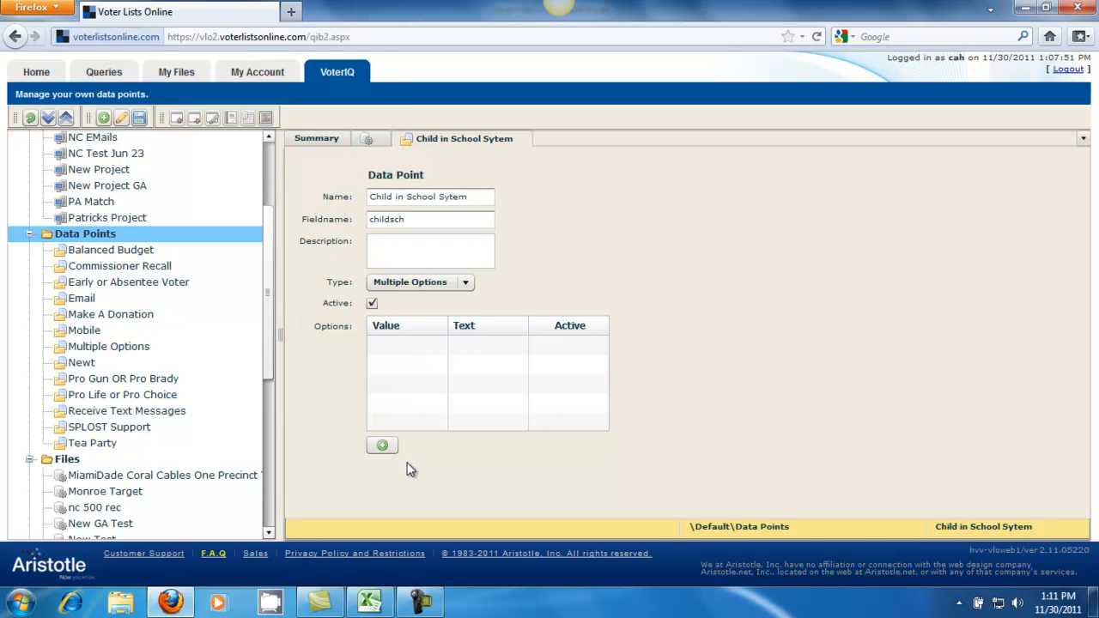
Step: Add an option with value Y and text Yes
click(383, 447)
click(384, 345)
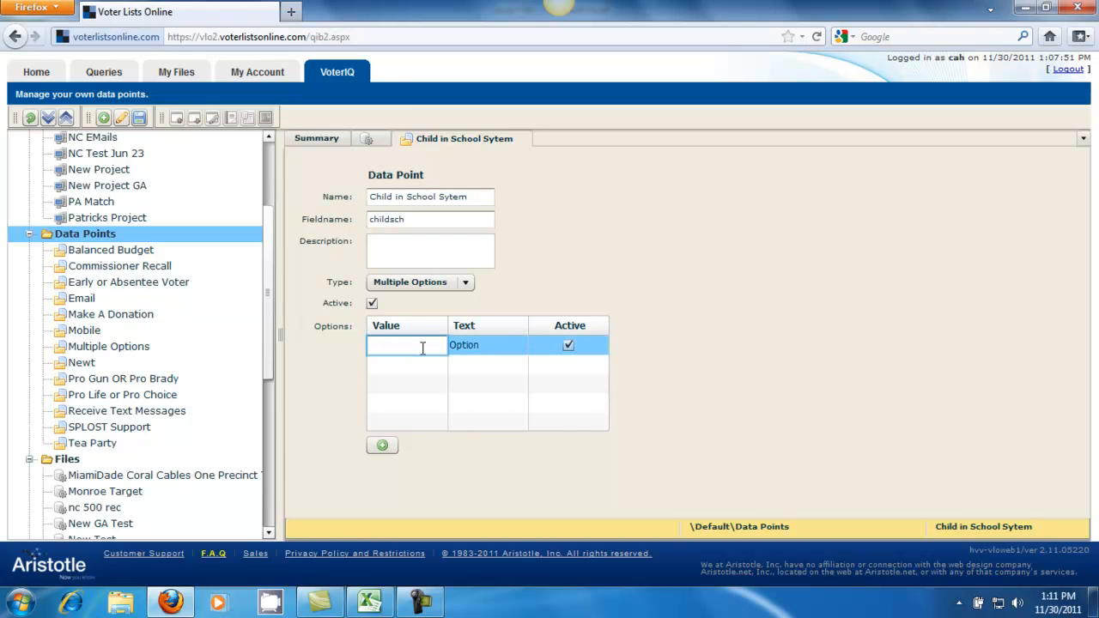
text(Y)
click(490, 347)
text(Yes)
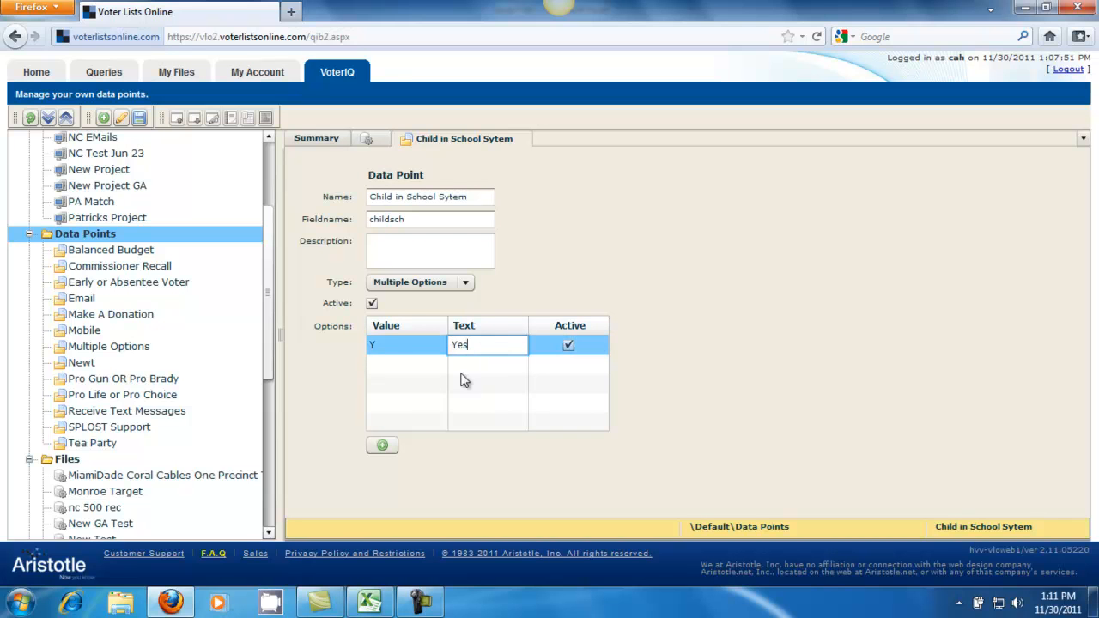
Step: Add a second option with value N and text No, then save the data point
click(382, 445)
click(378, 364)
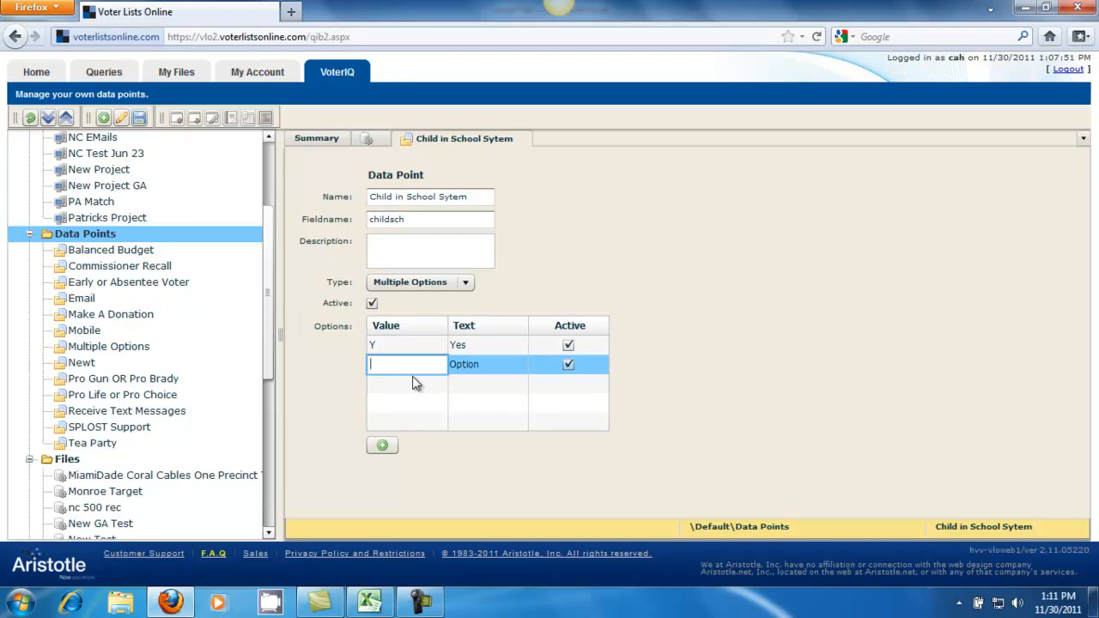
text(N)
click(477, 368)
text(No)
click(583, 462)
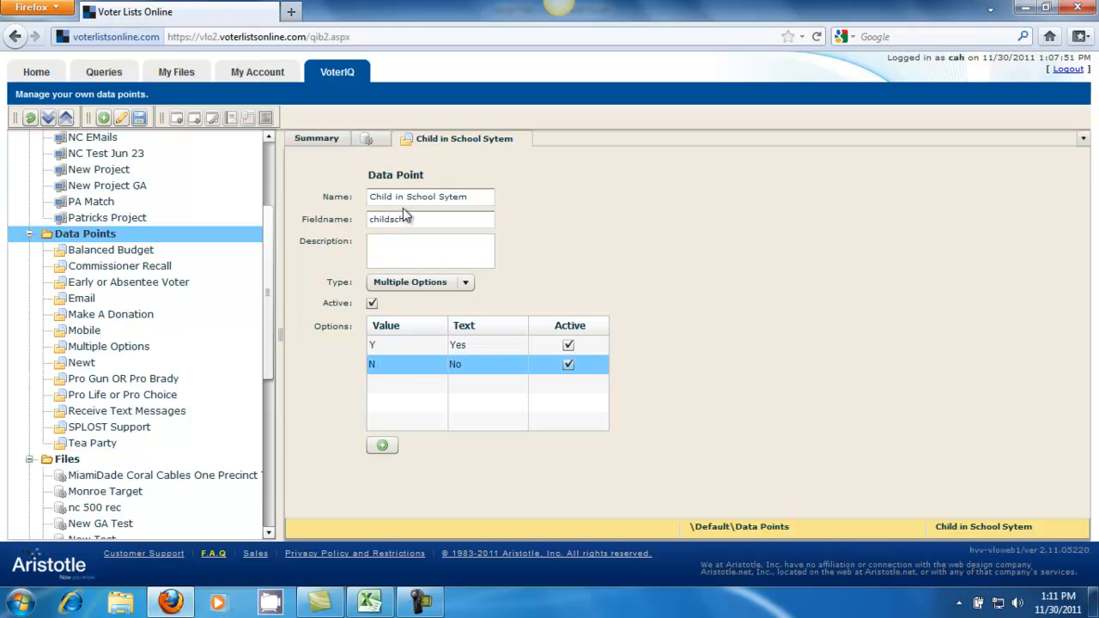
click(140, 119)
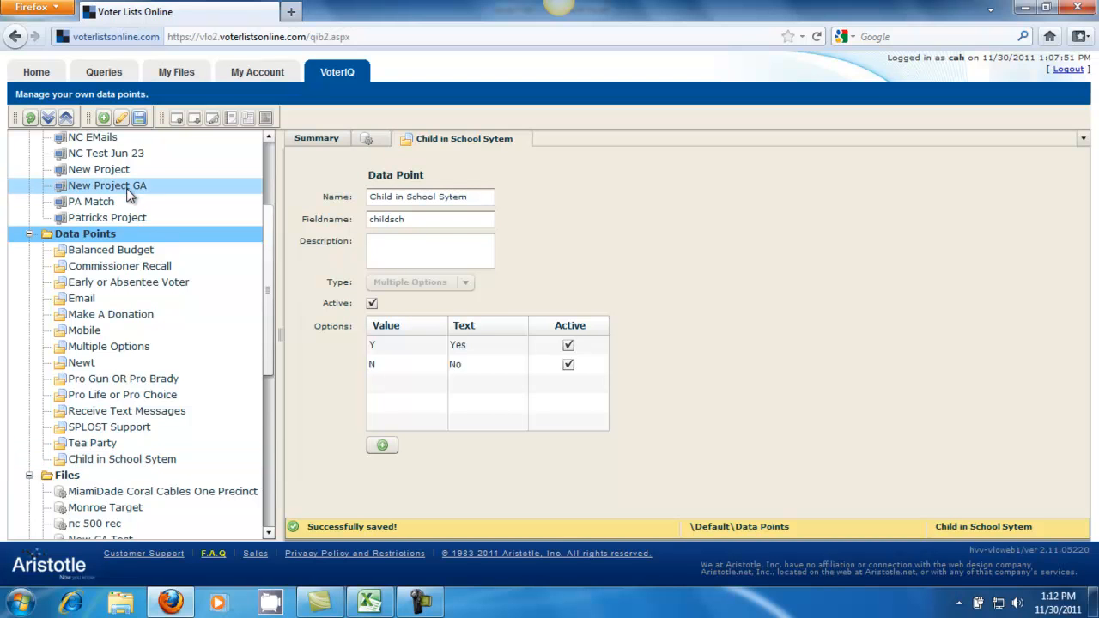
Step: Create another new data point named "Board of Education Recall"
click(104, 119)
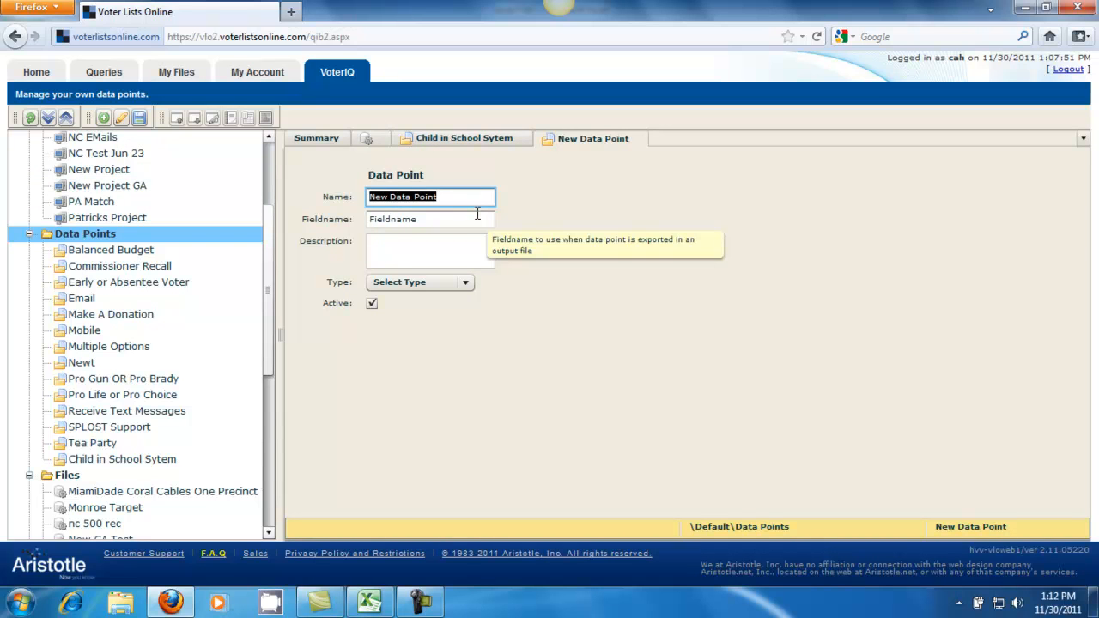
text(B)
text(oard of)
text( Elec)
key(BackSpace)
key(BackSpace)
key(BackSpace)
text(d)
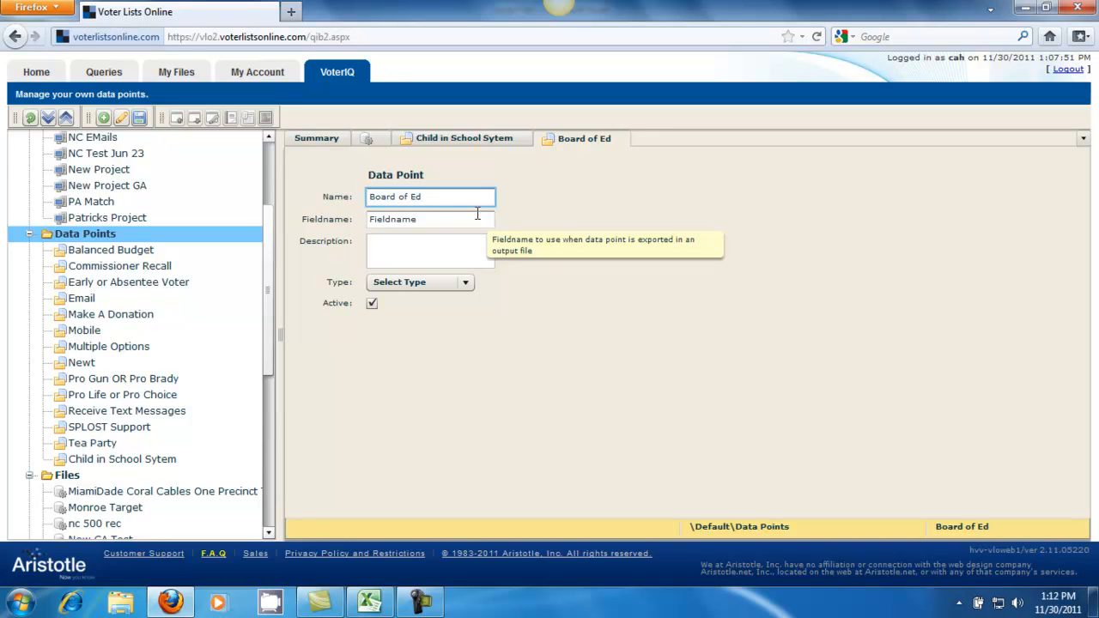
text(ucation)
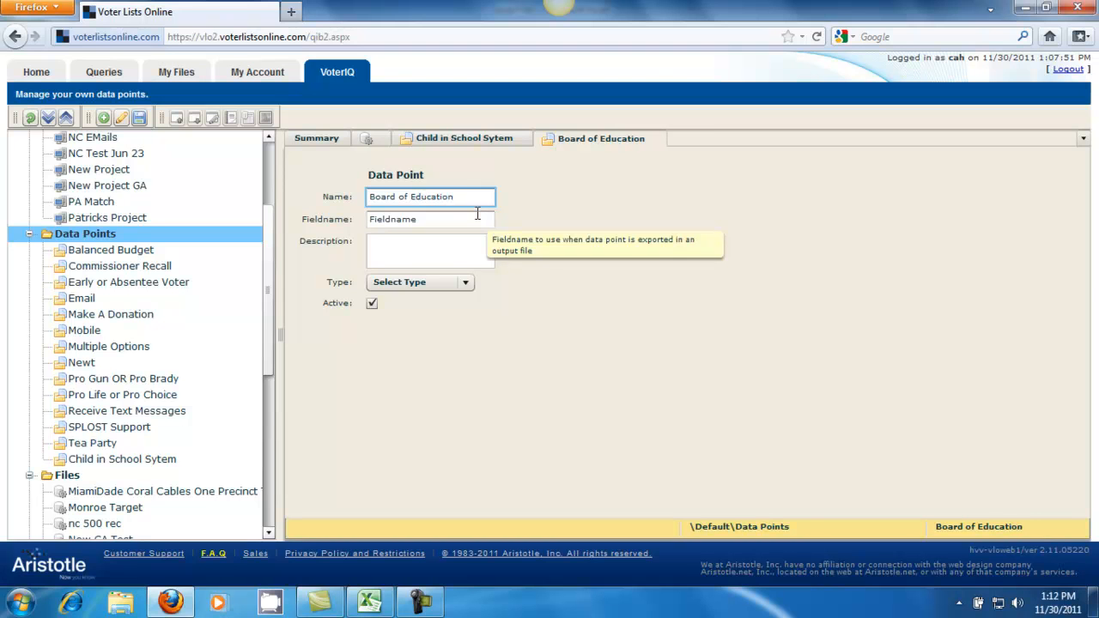
text( Recall)
Step: Set the fieldname to boerecall and the type to Multiple Options
key(Tab)
text(b)
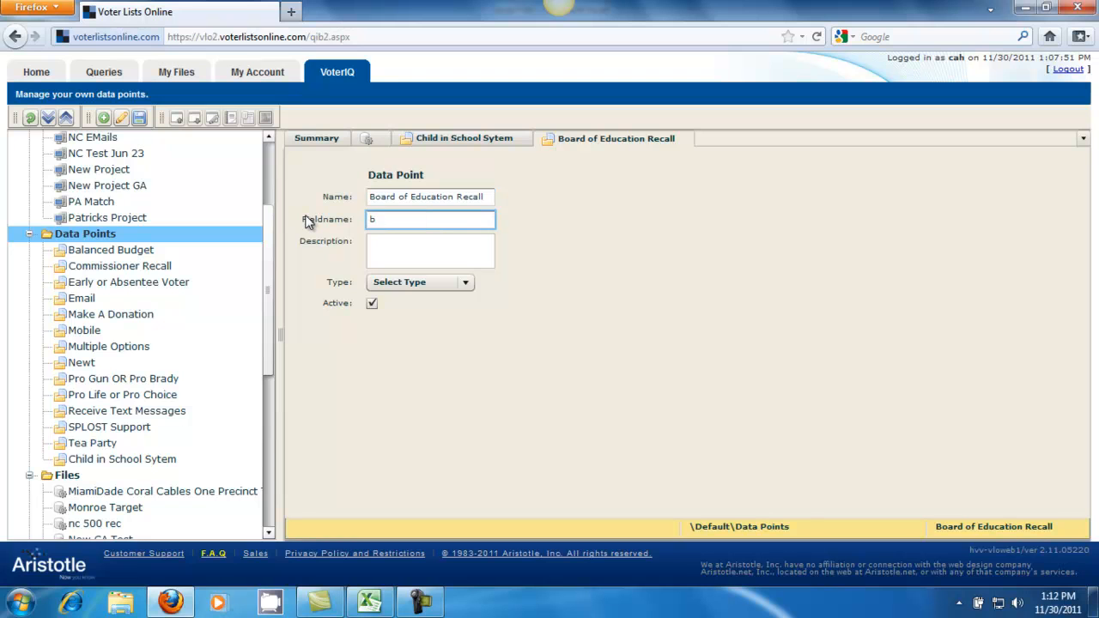
text(oerecall)
click(388, 243)
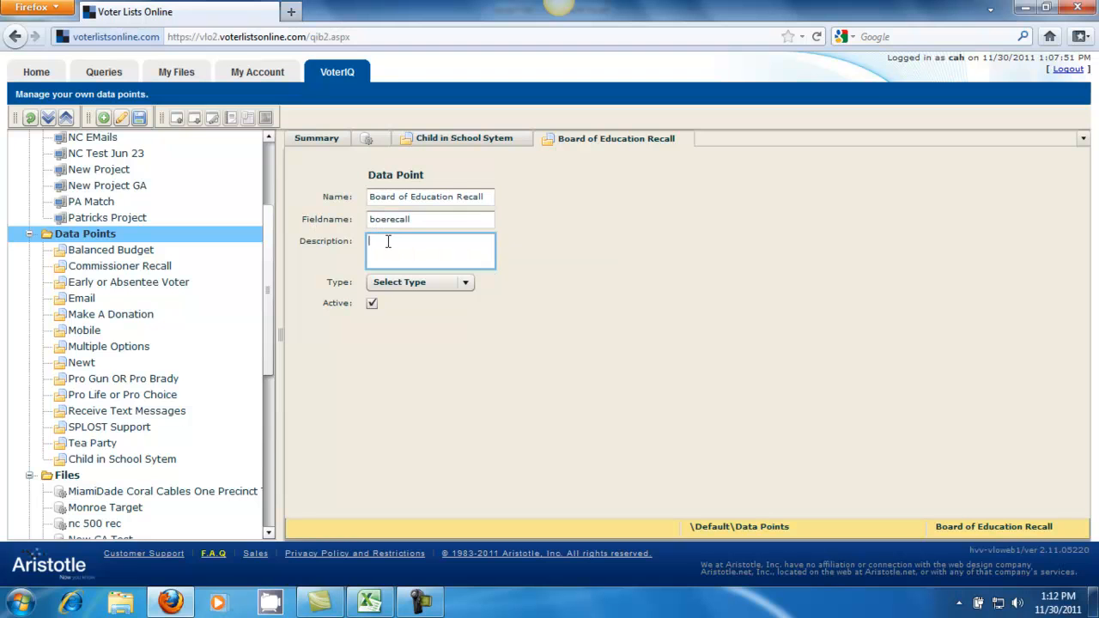
click(394, 285)
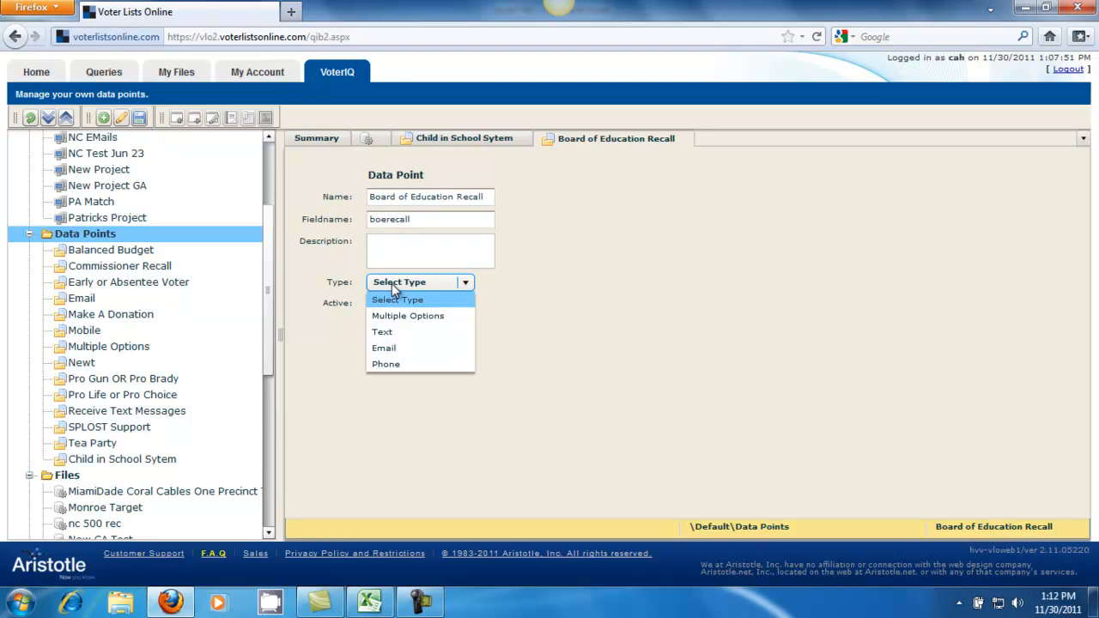
click(397, 316)
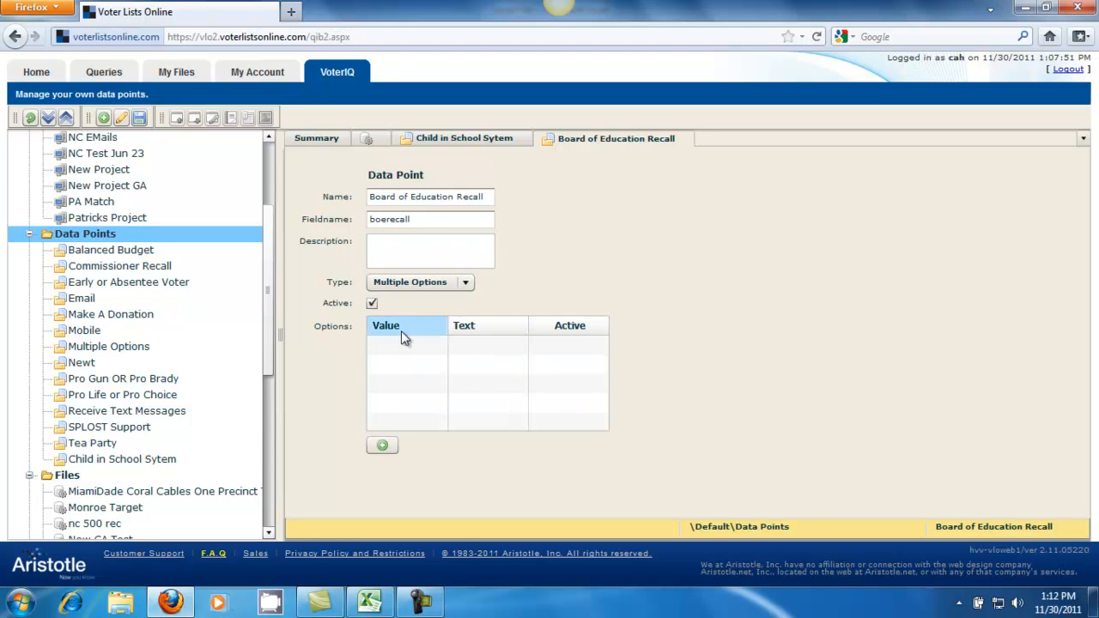
Step: Add an option with value Y and text Yes
click(382, 445)
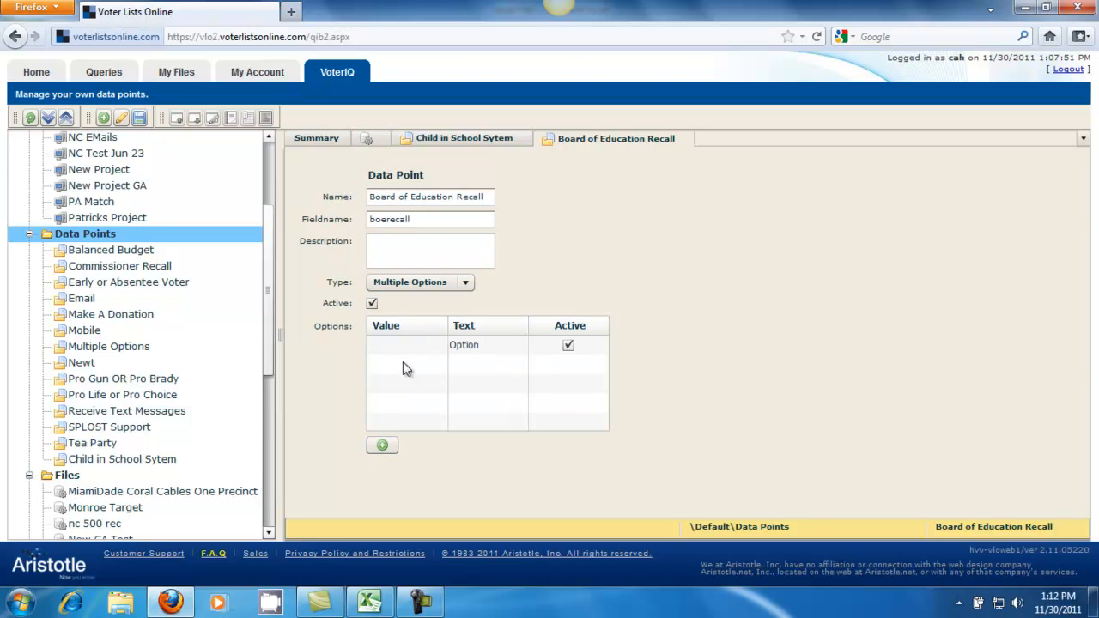
click(394, 344)
text(Y)
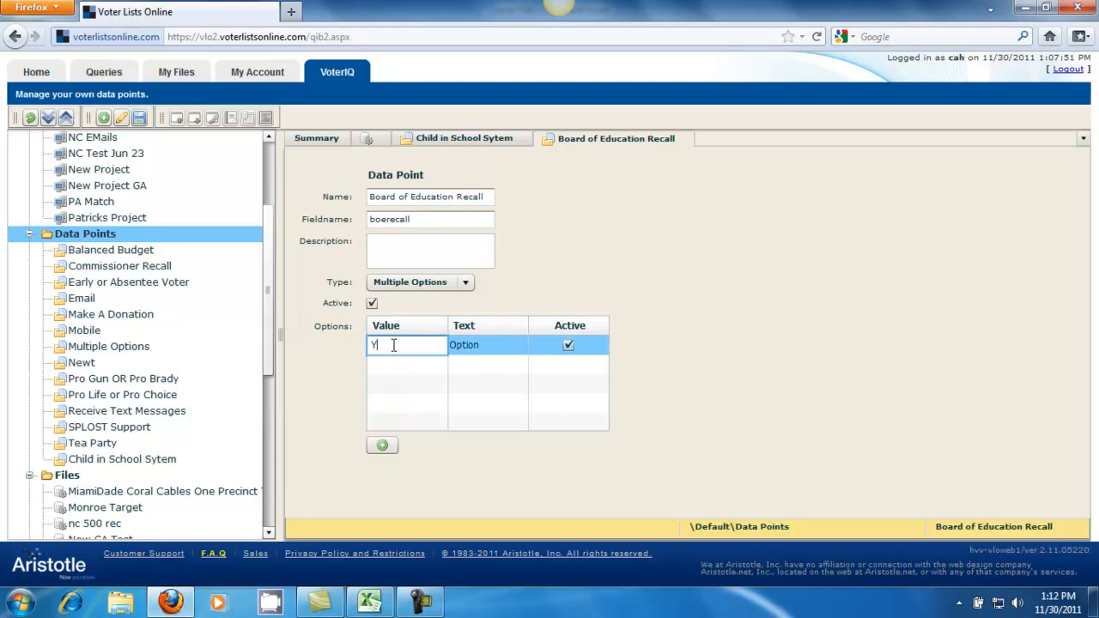
click(476, 350)
text(Yes)
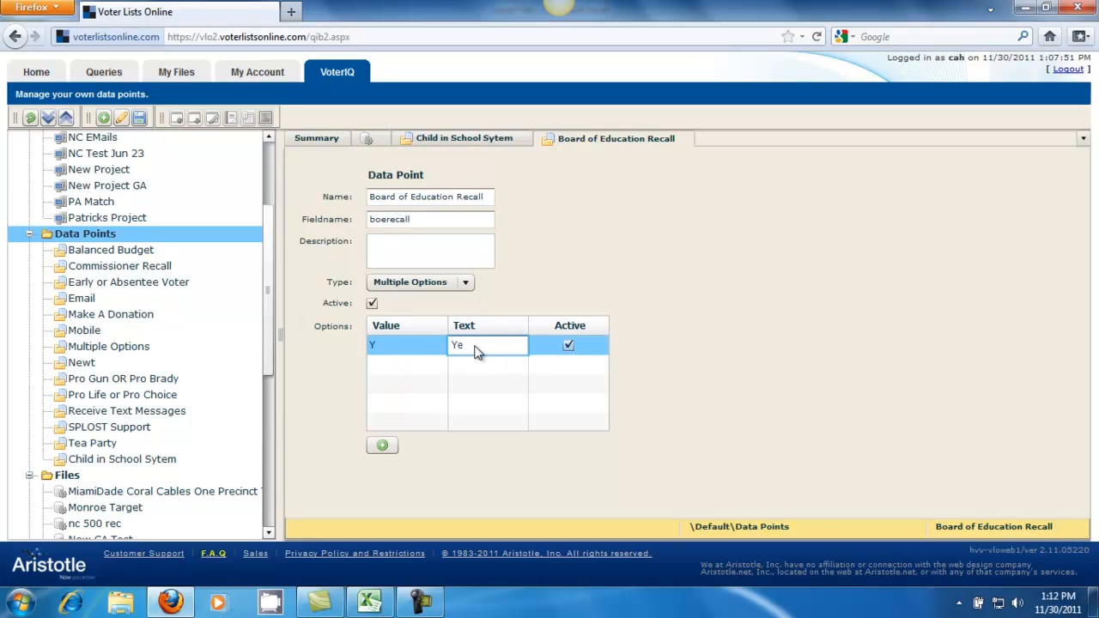
Step: Add a second option with value N and text No, then save the data point
click(383, 445)
click(388, 364)
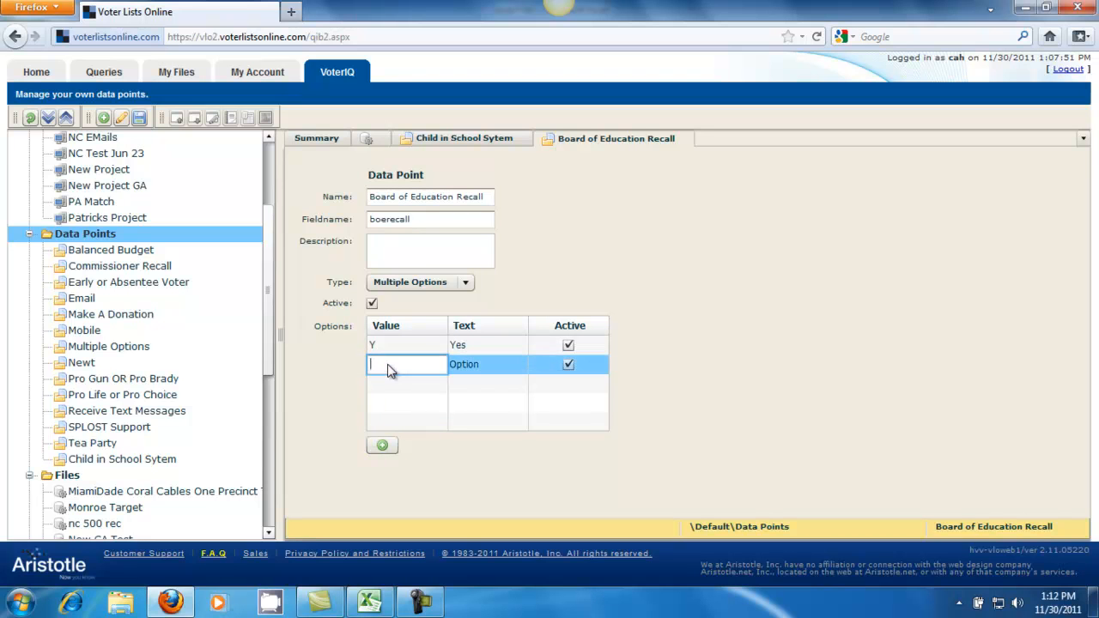
text(N)
click(462, 368)
text(No)
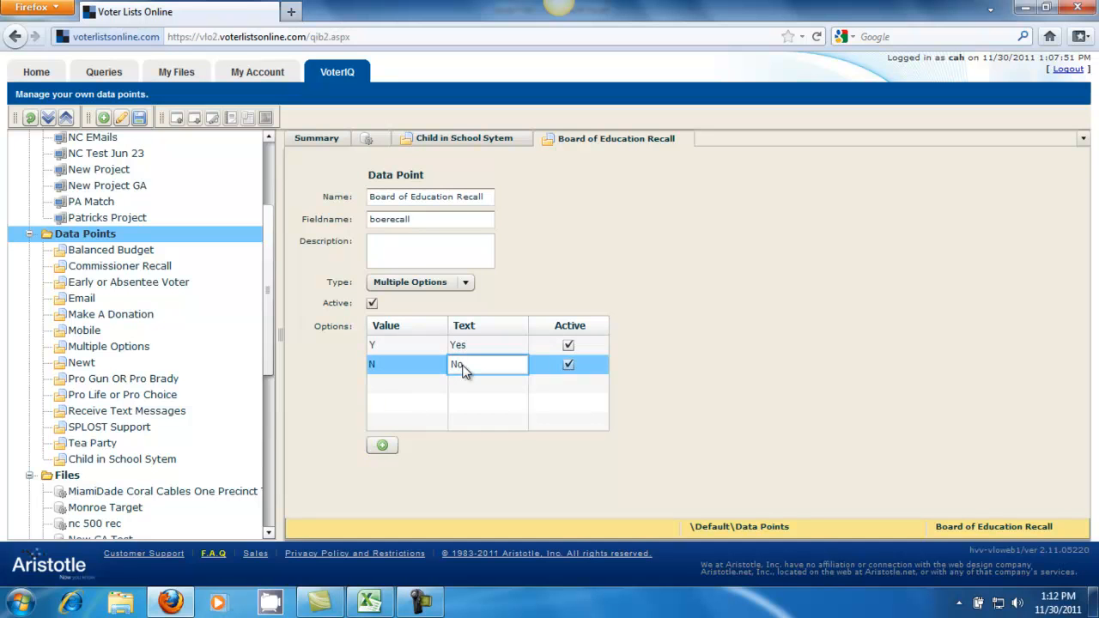
click(140, 118)
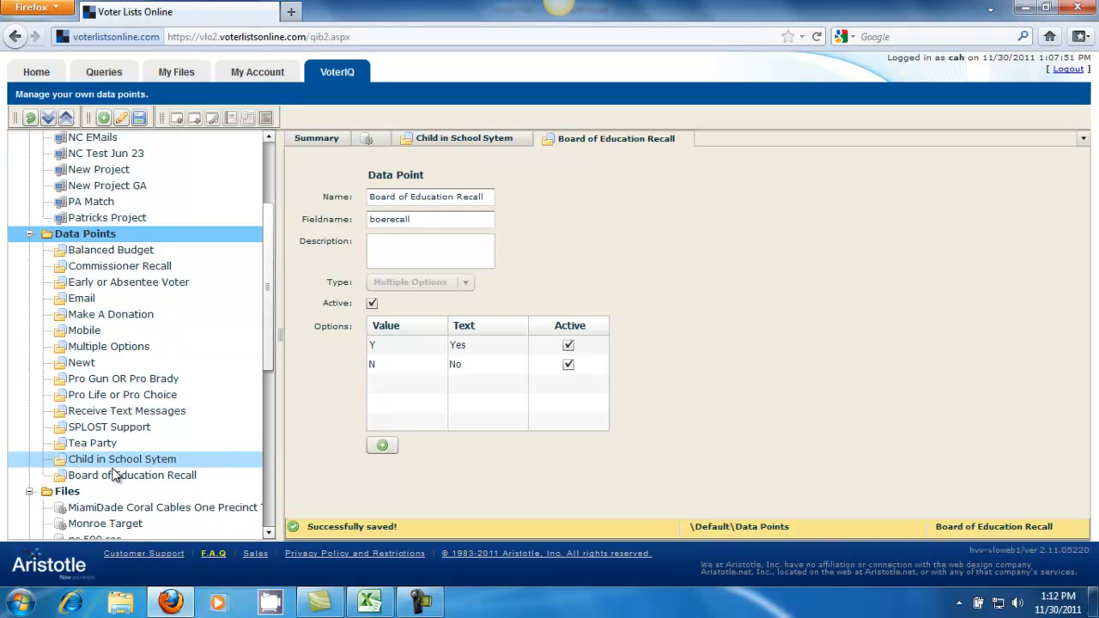
Step: Switch to the Excel spreadsheet to review the childsch and boerecall columns, then return to the browser
click(97, 236)
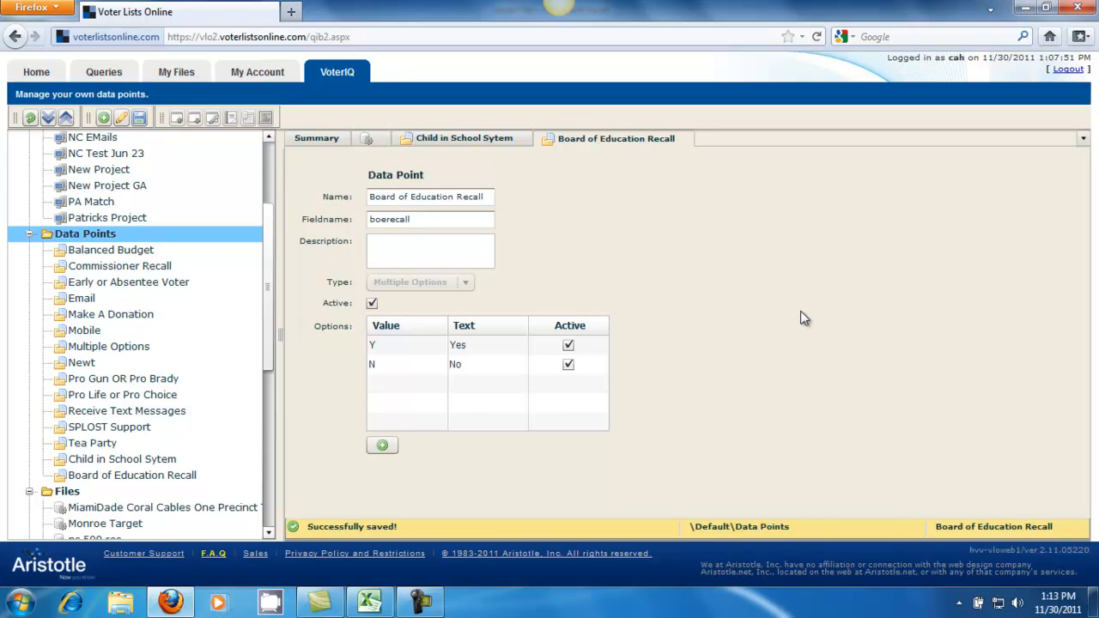
click(384, 606)
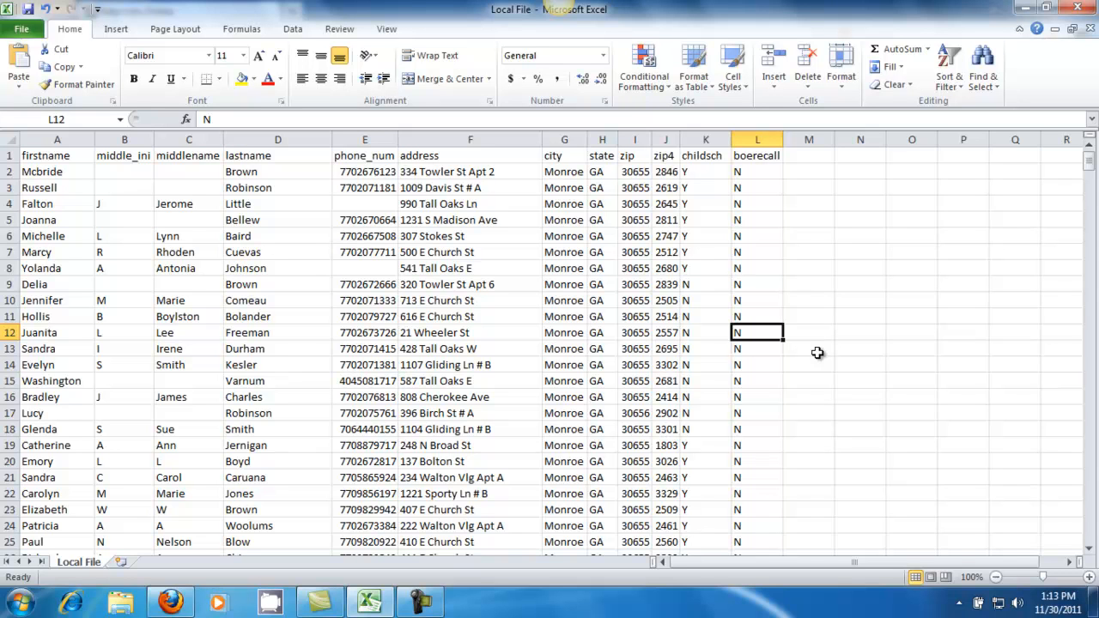
click(1021, 13)
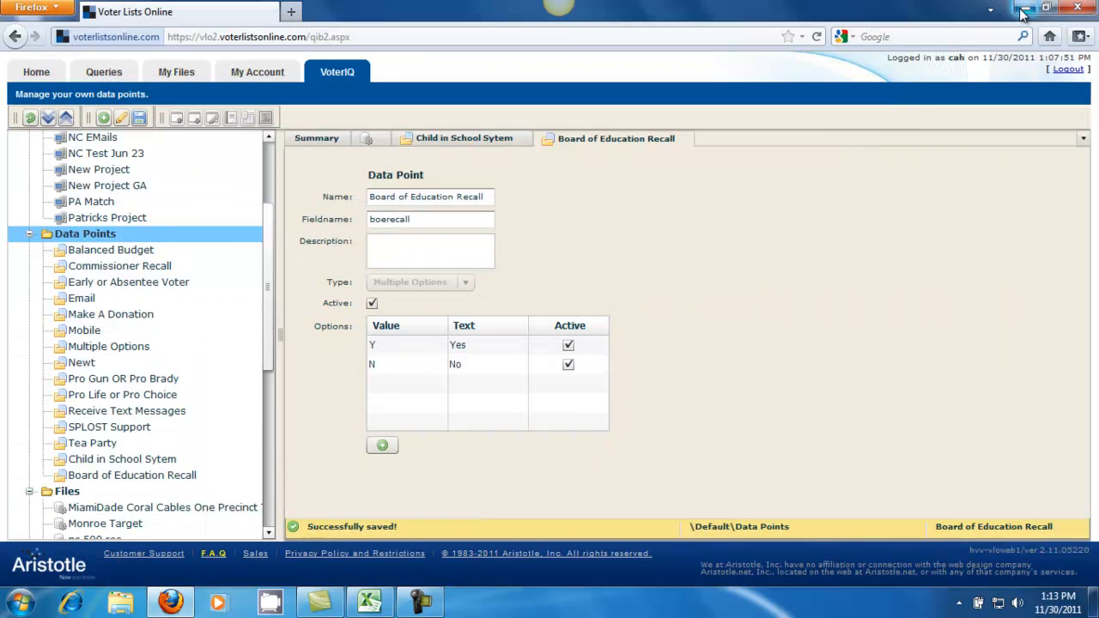
click(1022, 13)
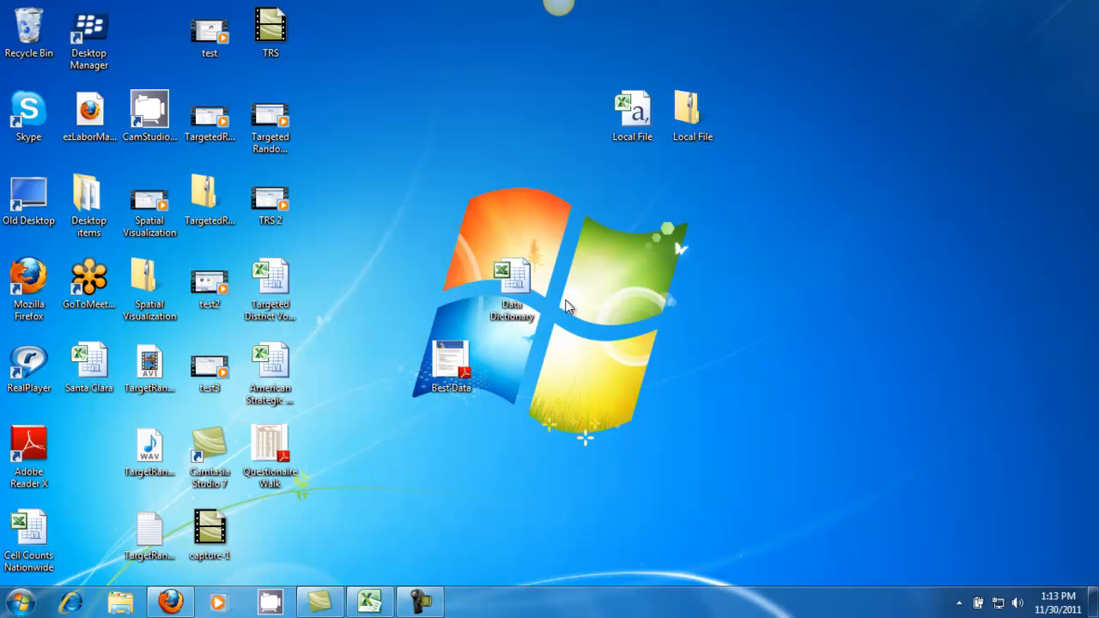
click(170, 602)
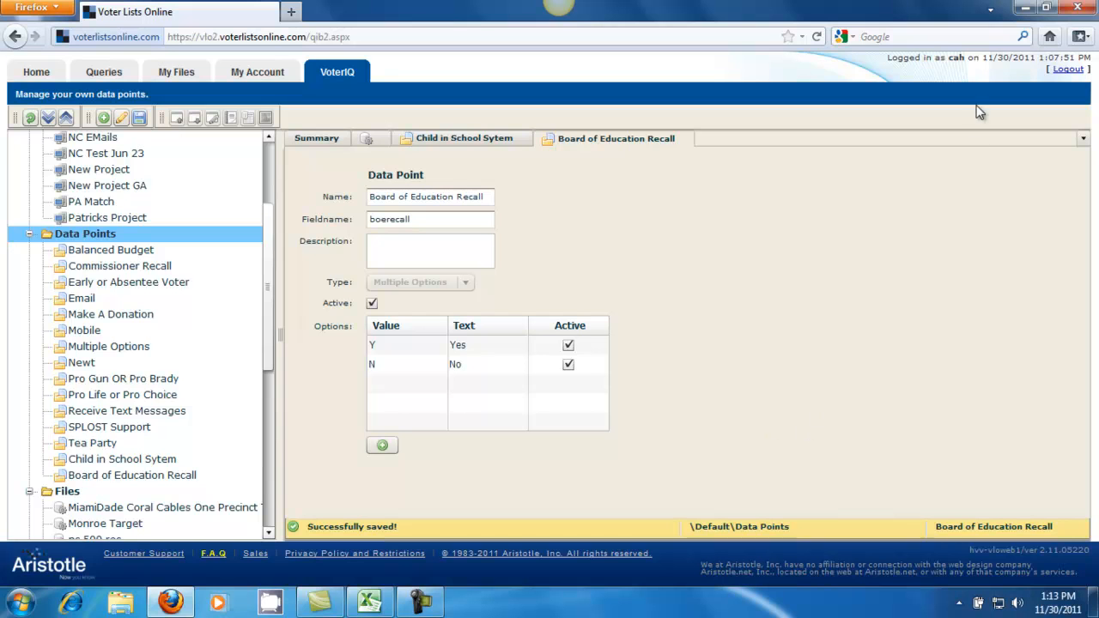
Step: Start a new item under Files and choose to import your own file and match it to voter data
scroll(71, 176, down, 7)
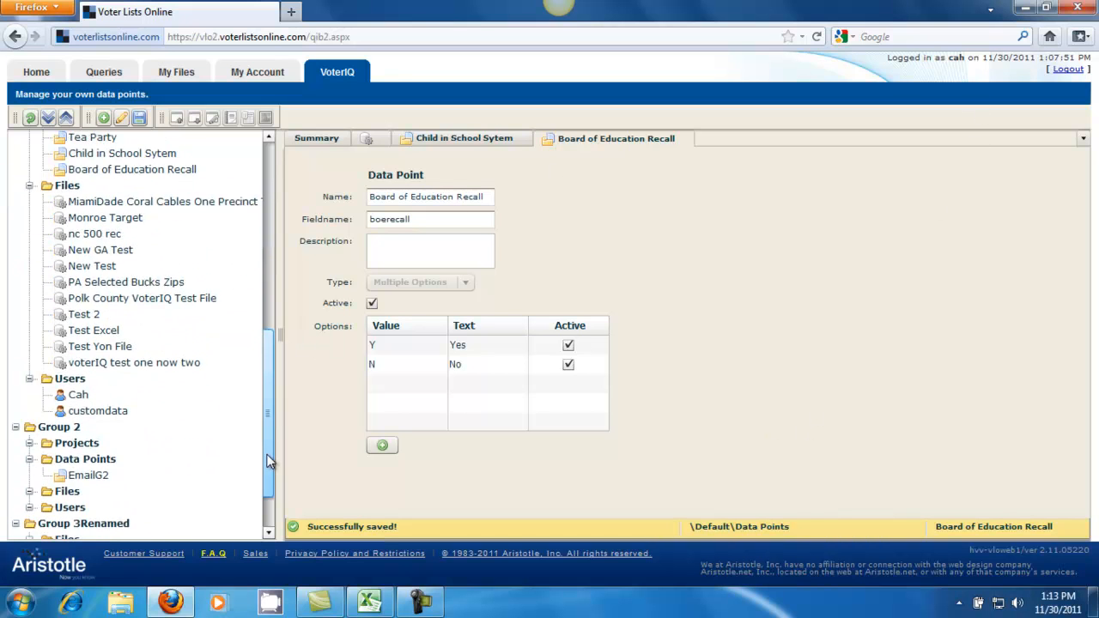
click(67, 171)
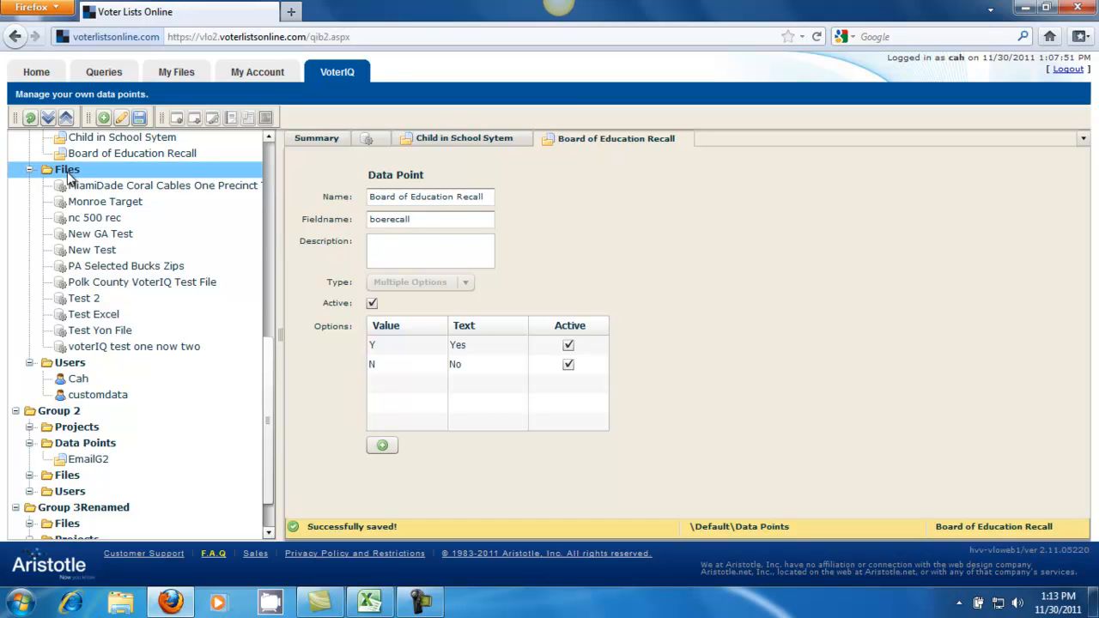
click(103, 119)
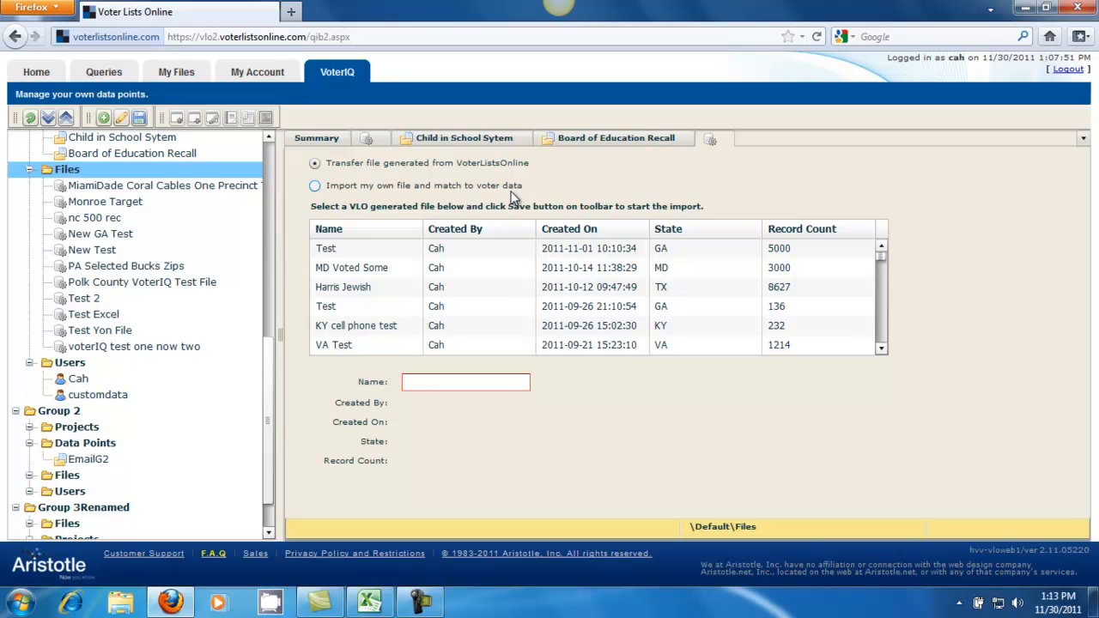
click(314, 187)
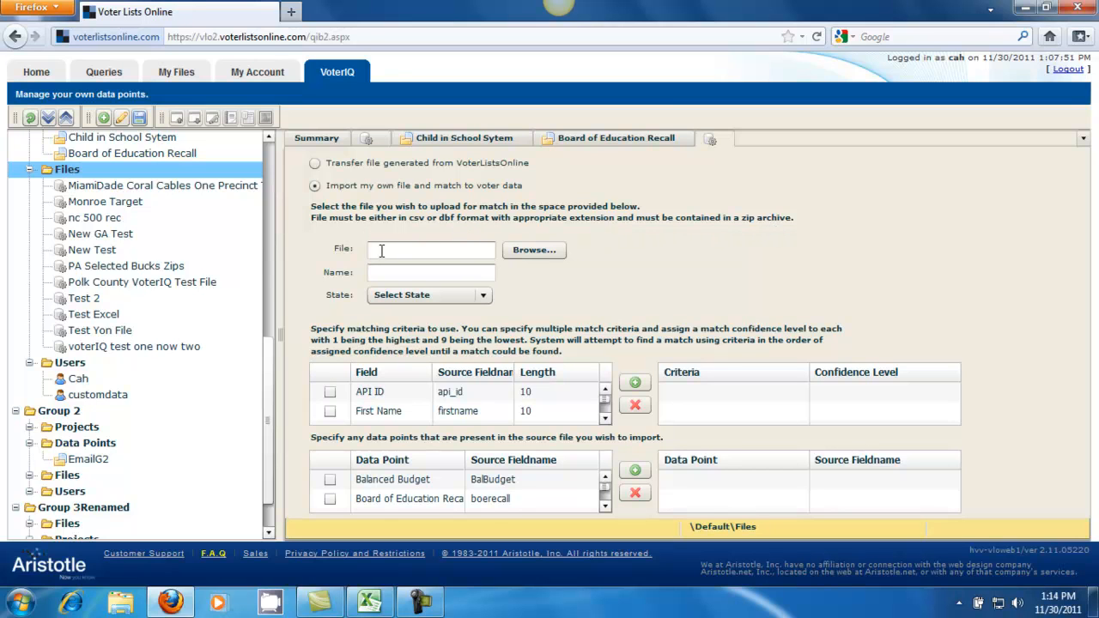
Step: Choose Local File.zip from the desktop as the upload file and name the import Local Education
click(515, 256)
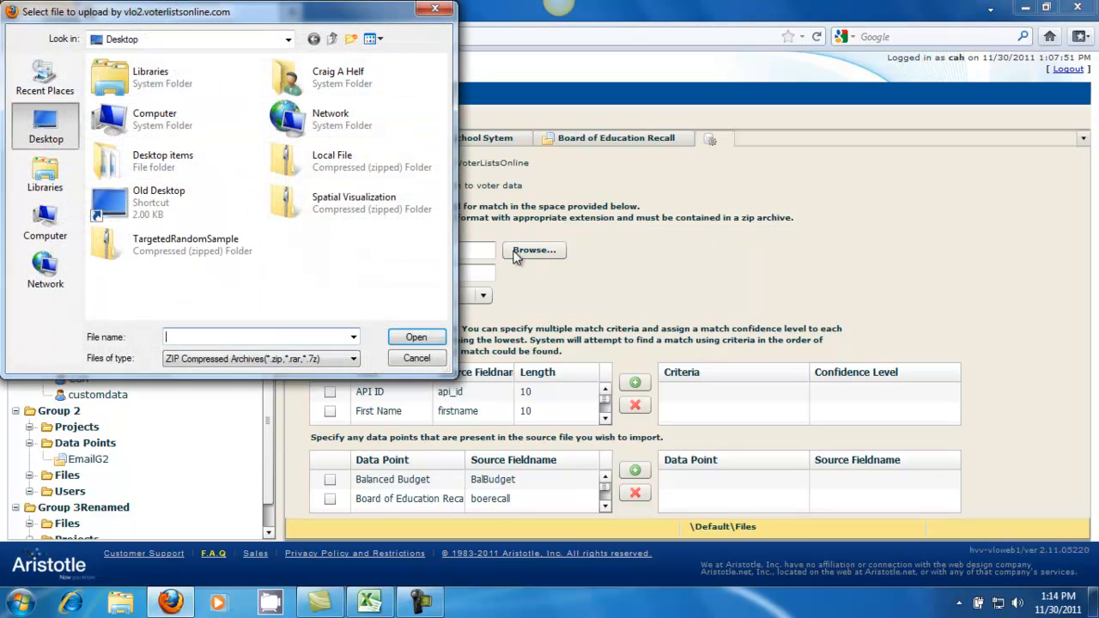
double_click(346, 163)
click(437, 272)
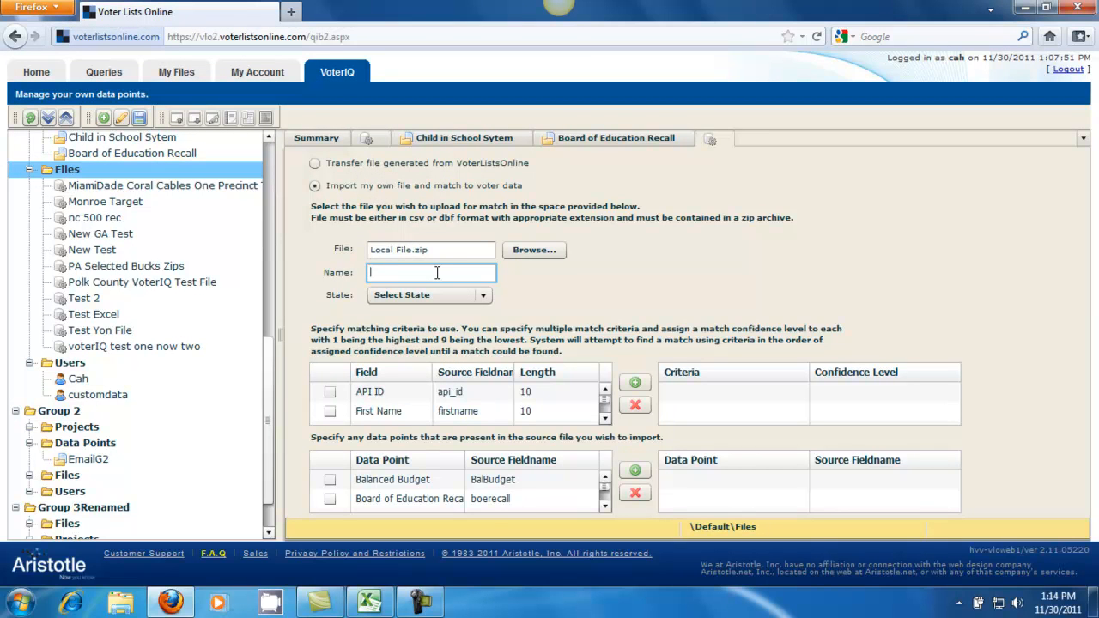
text(Local Education)
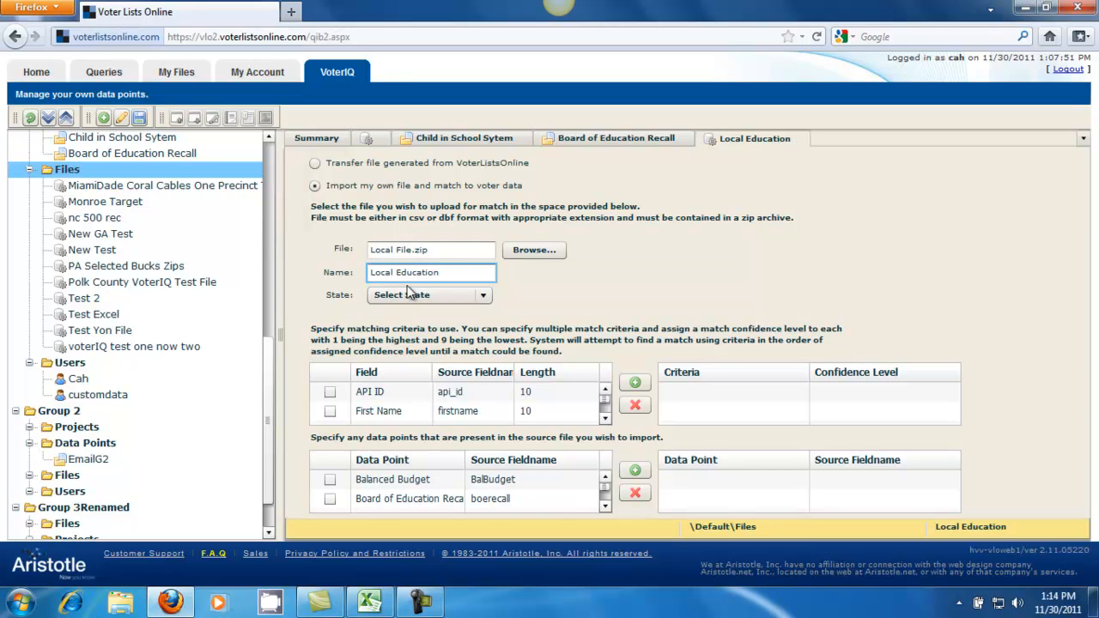
Step: Set the import's state to Georgia
click(423, 301)
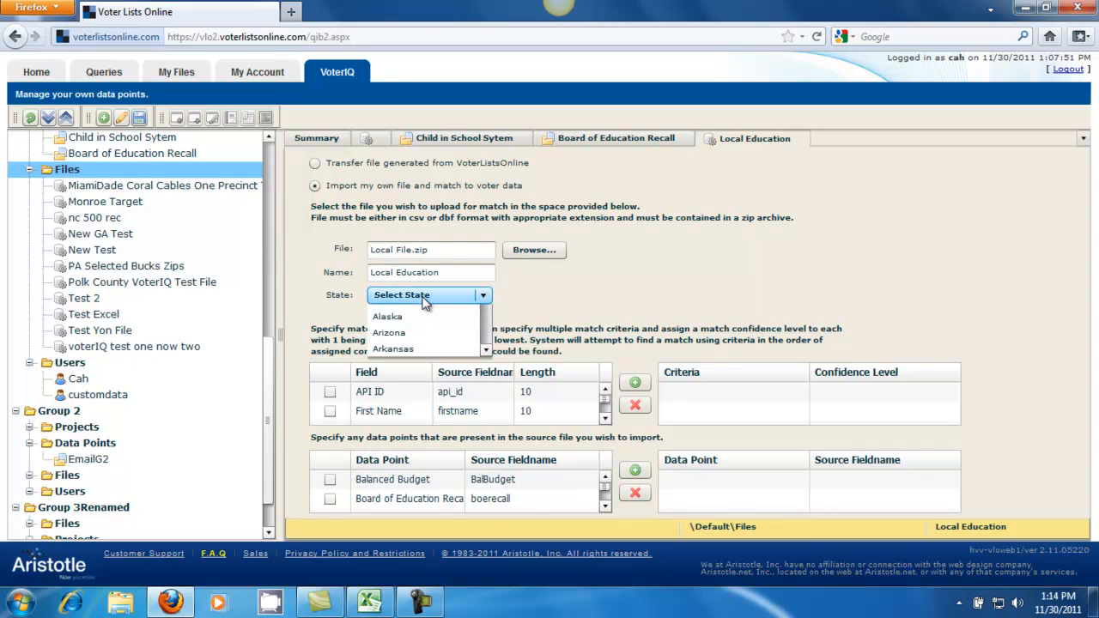
click(486, 378)
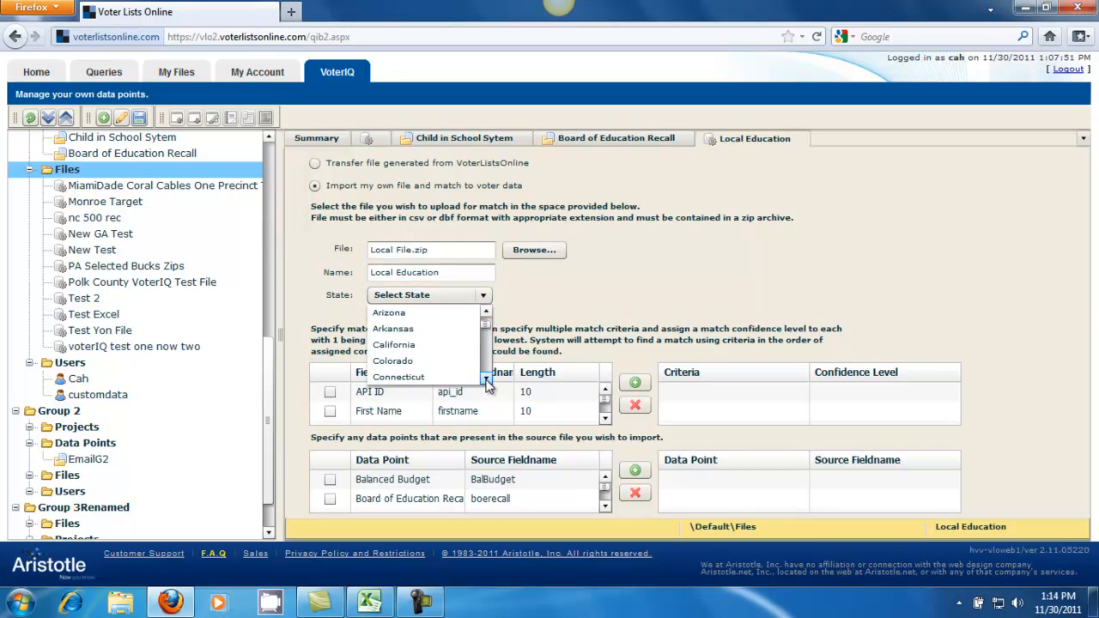
scroll(486, 378, down, 3)
click(403, 360)
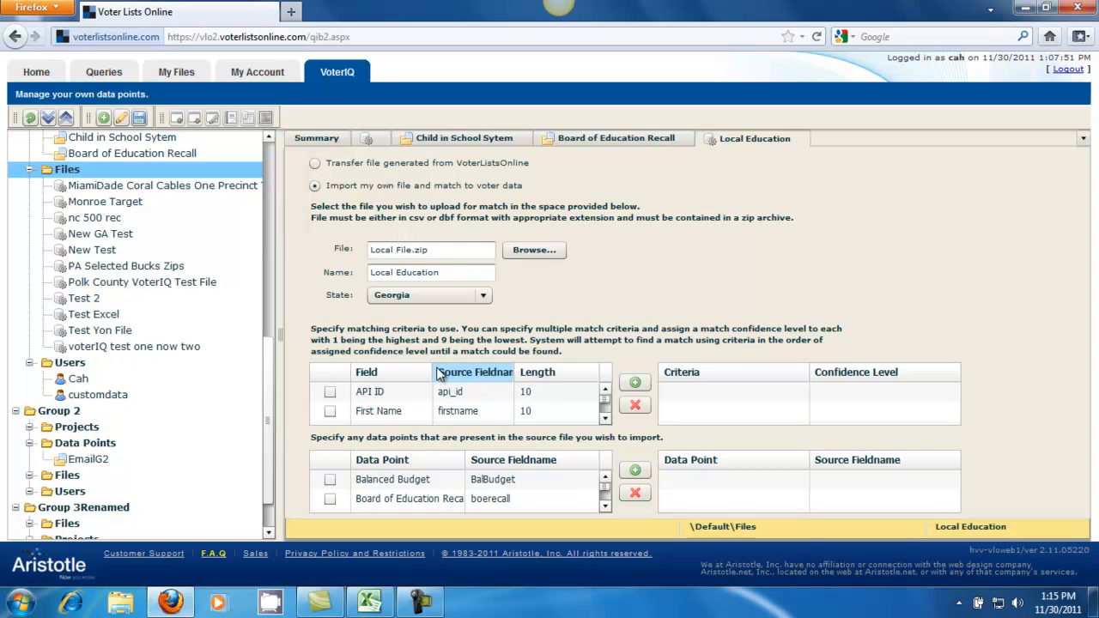
Step: Select First Name, Last Name, Address, City and Zip as match fields and add them as a criterion with confidence level 1
click(331, 413)
click(605, 419)
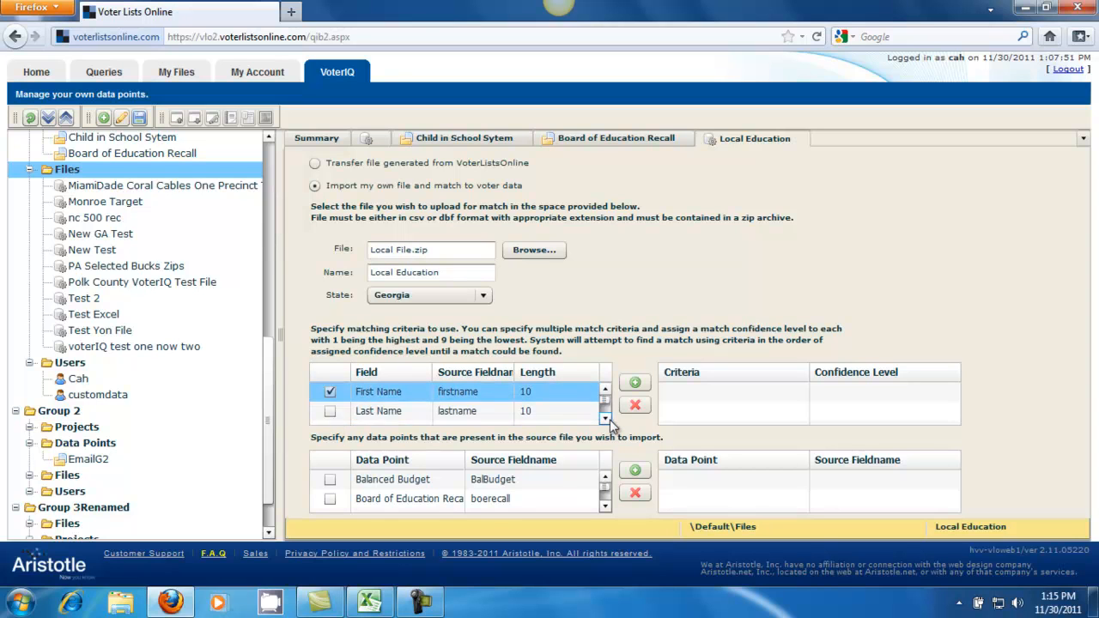
click(331, 412)
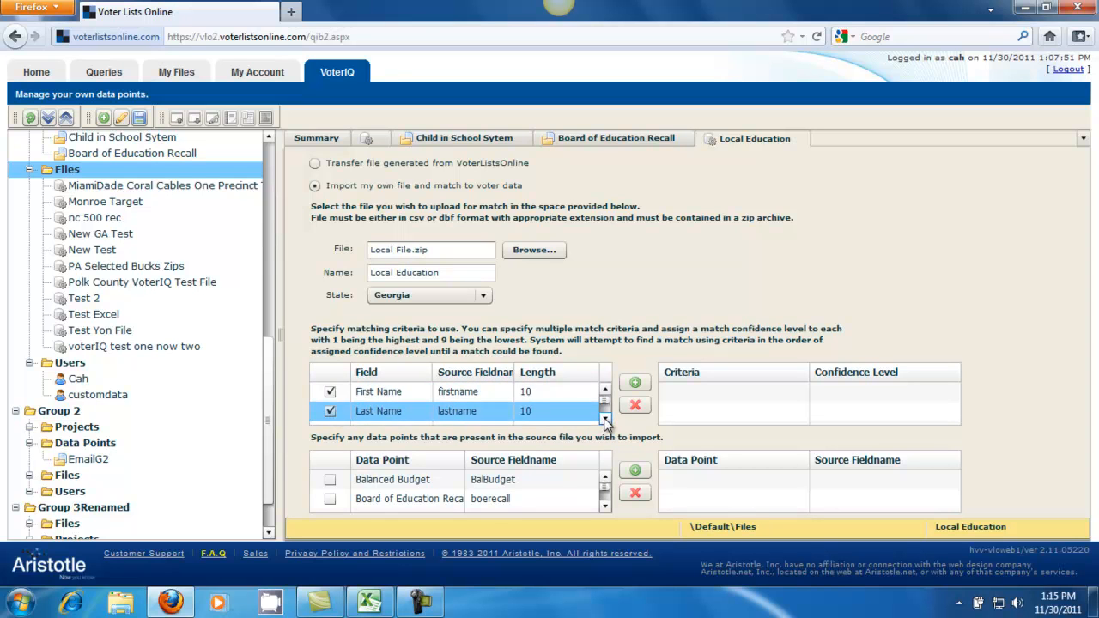
click(606, 419)
click(606, 418)
click(605, 418)
click(331, 392)
click(331, 412)
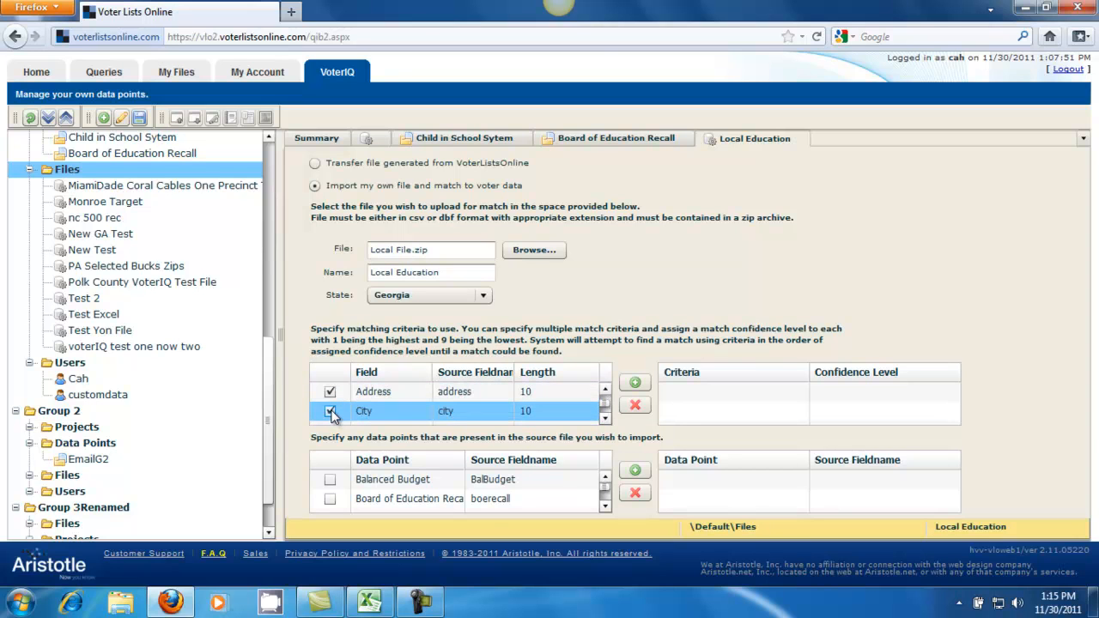
click(606, 418)
click(330, 412)
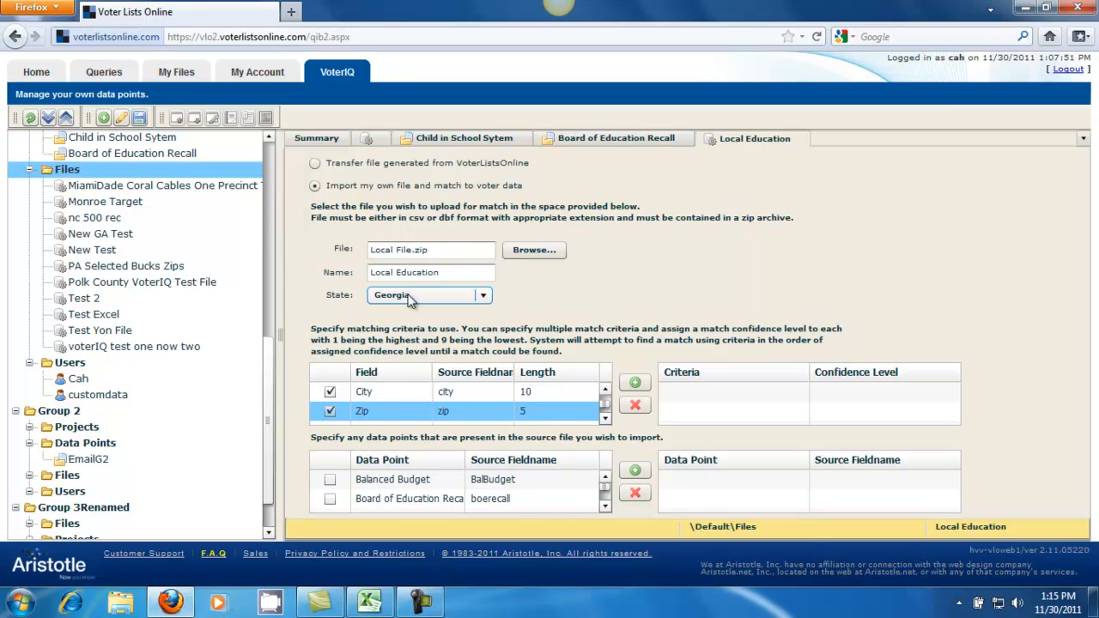
click(635, 384)
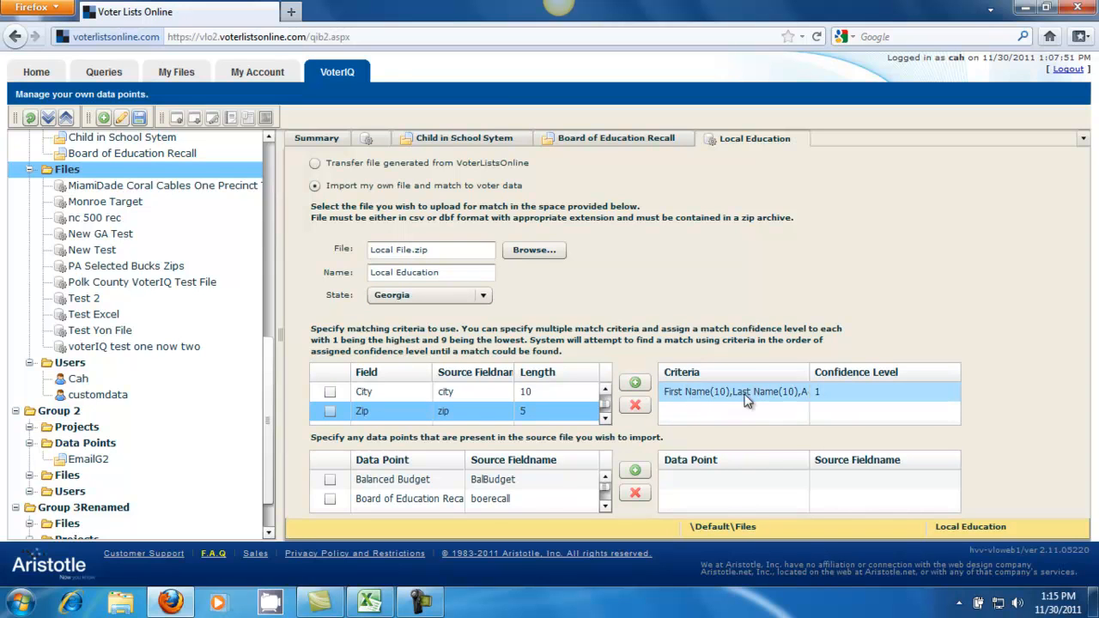
click(853, 391)
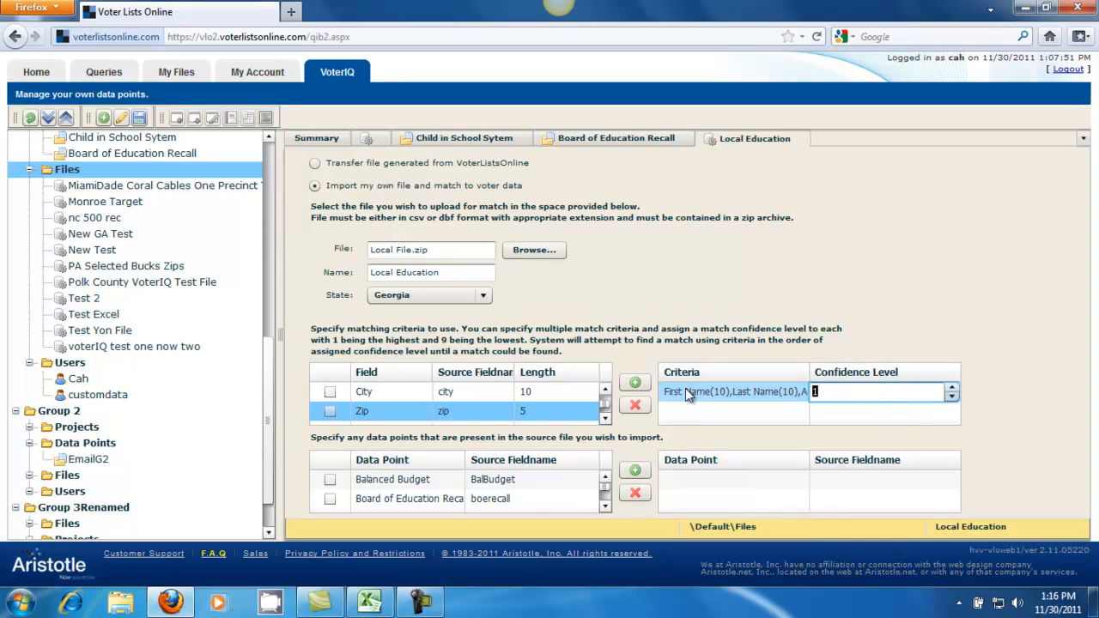
click(778, 398)
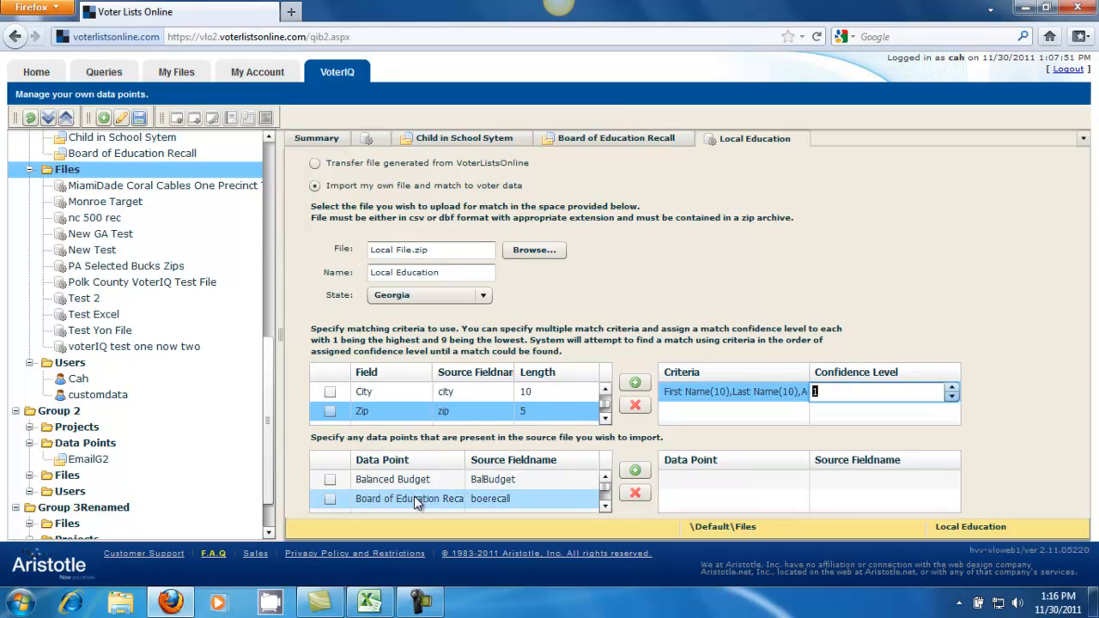
Step: Select the Board of Education Recall and Child in School Sytem data points and add them for import
click(606, 508)
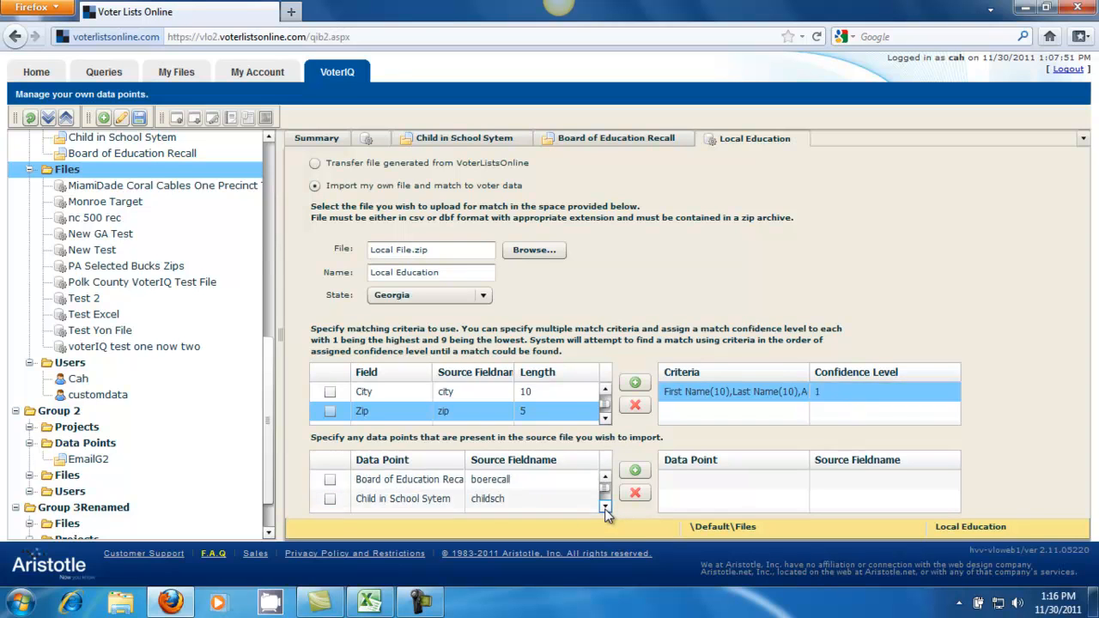
click(330, 481)
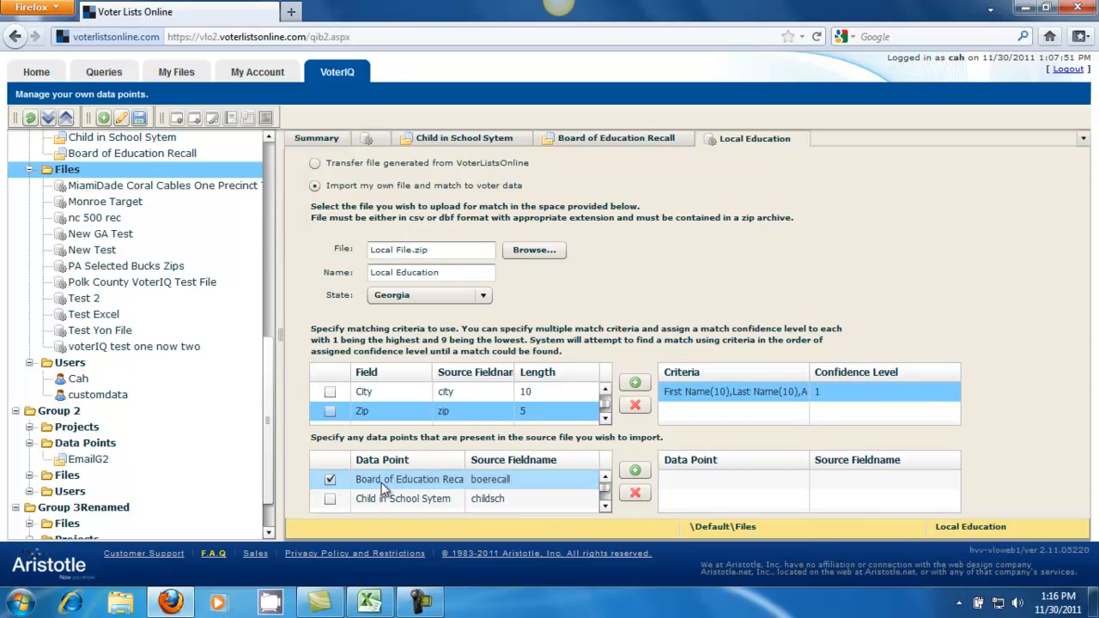
click(606, 507)
click(330, 481)
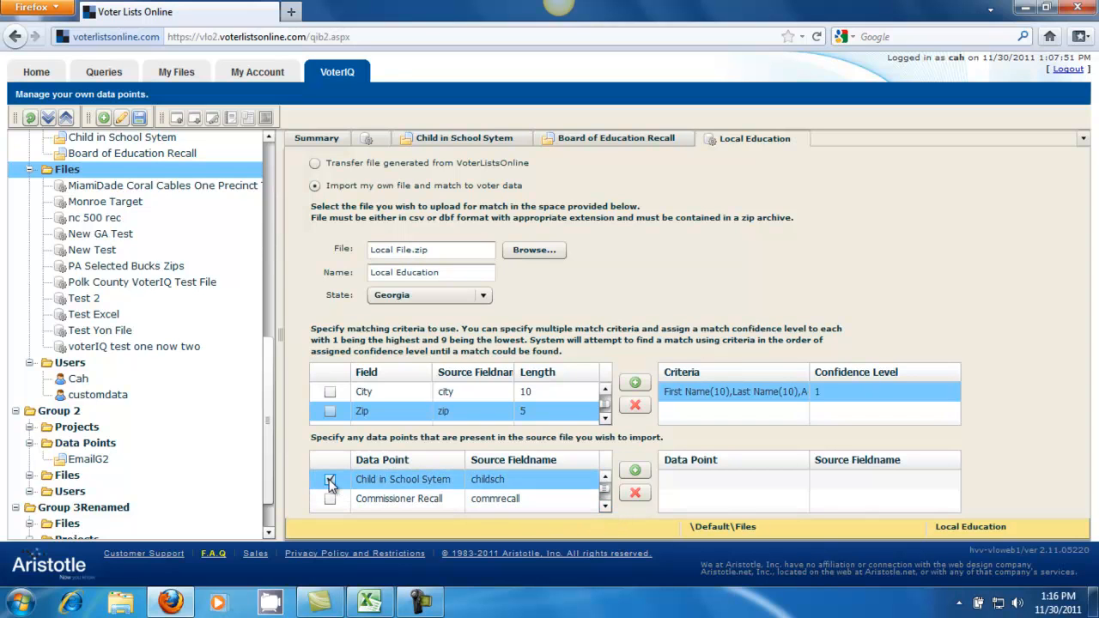
click(606, 477)
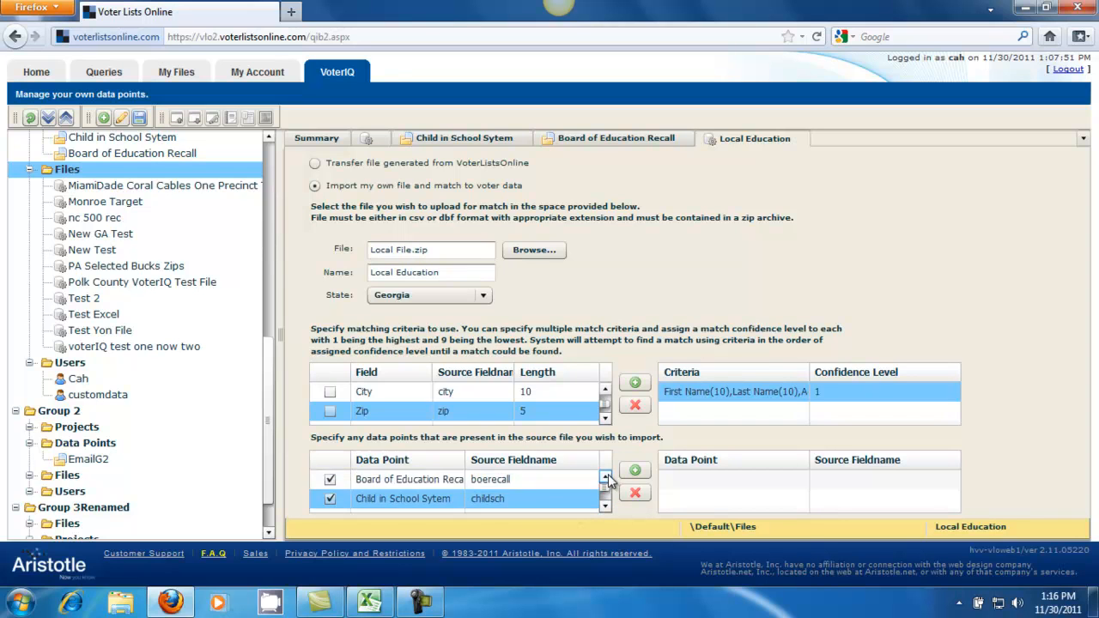
click(331, 499)
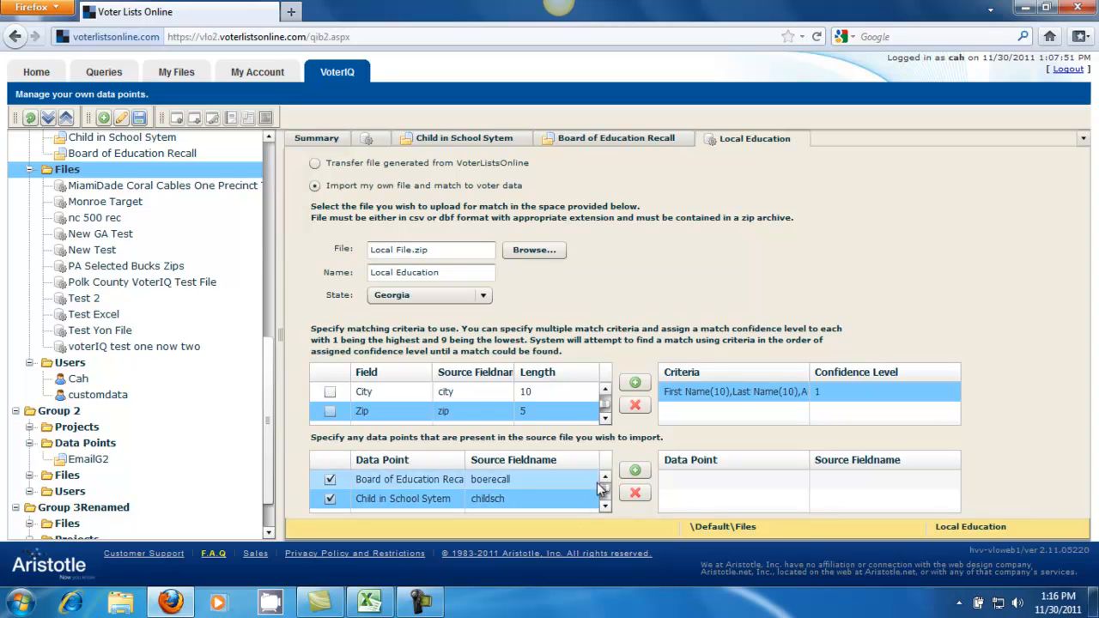
click(641, 472)
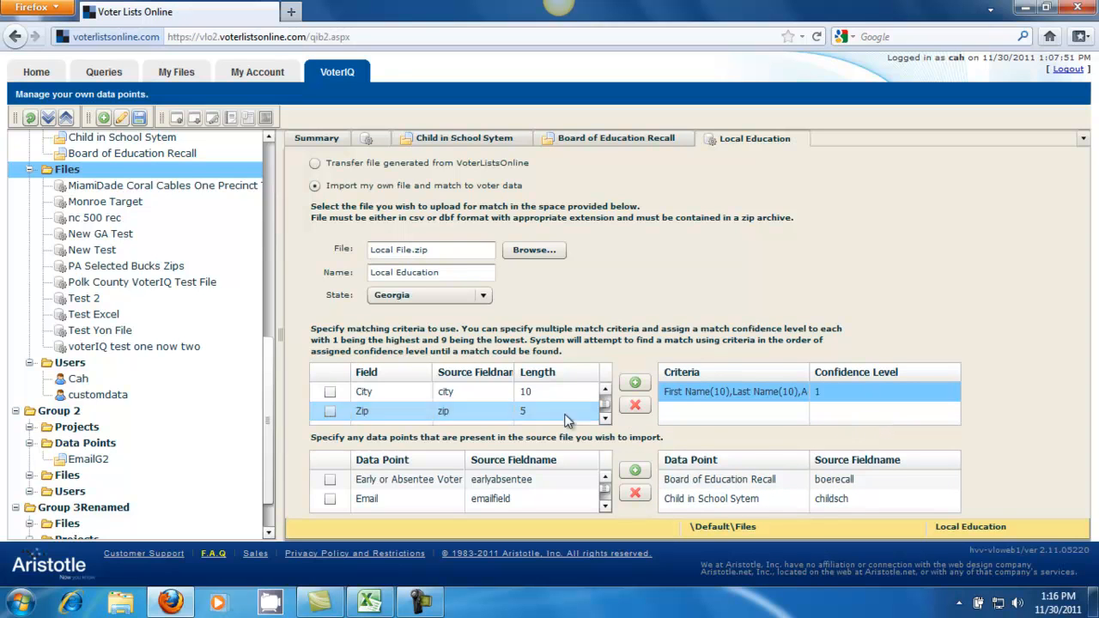
Step: Save the Local Education import and select it under Files in the tree
click(140, 119)
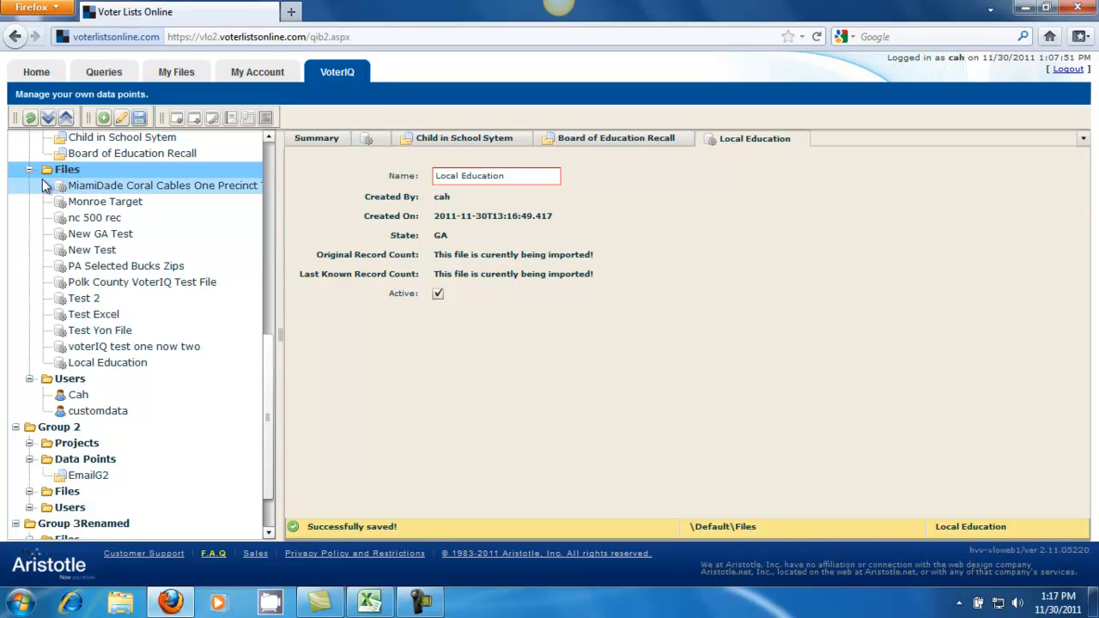
click(30, 119)
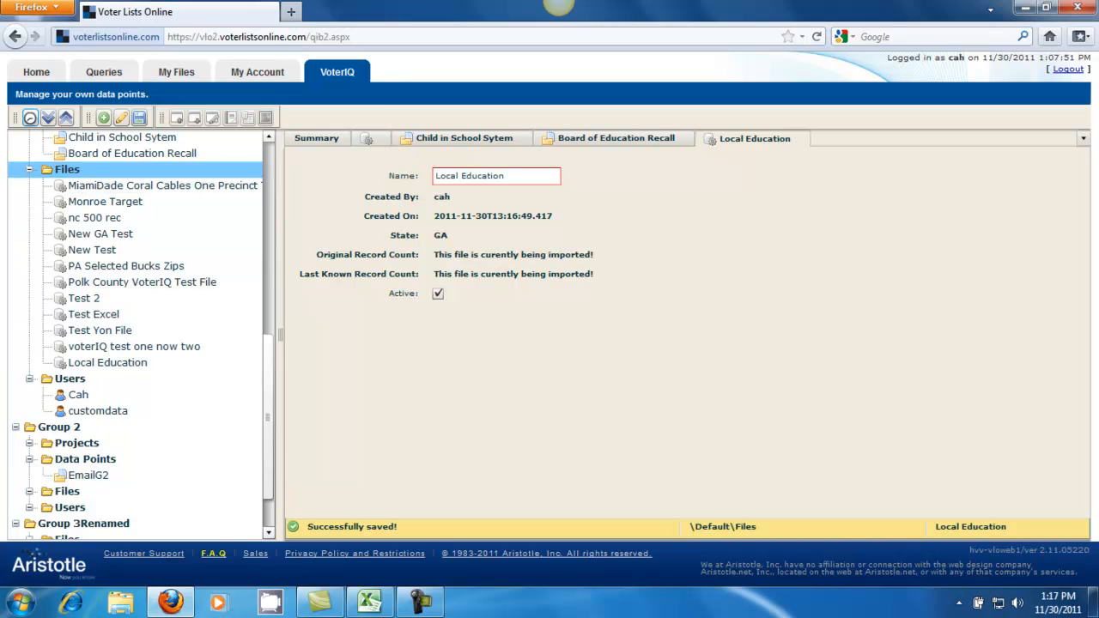
click(30, 118)
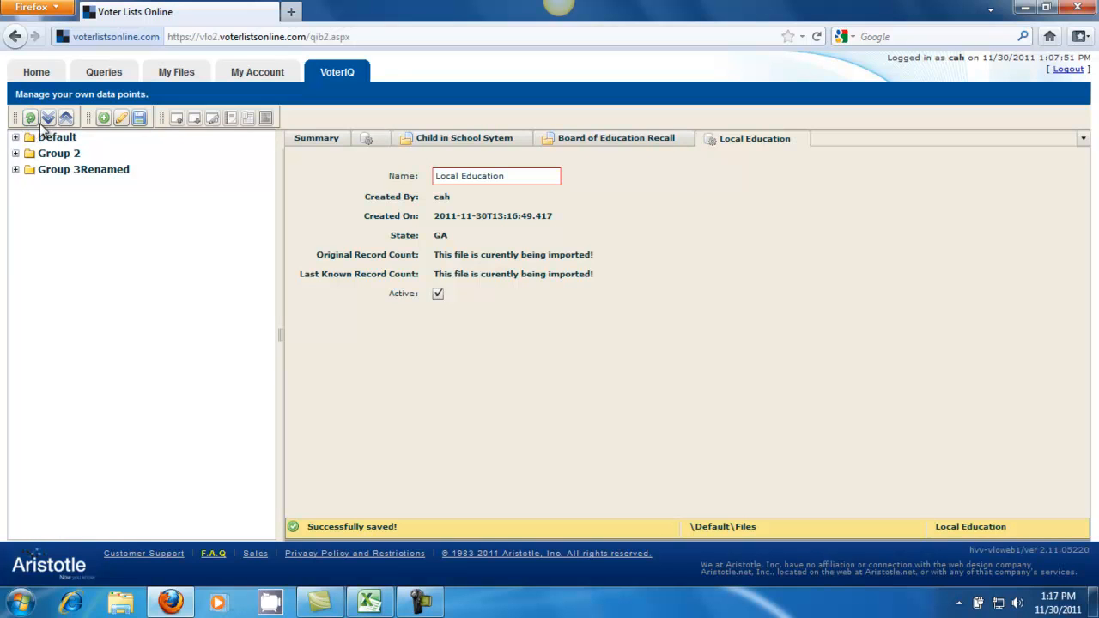
click(48, 119)
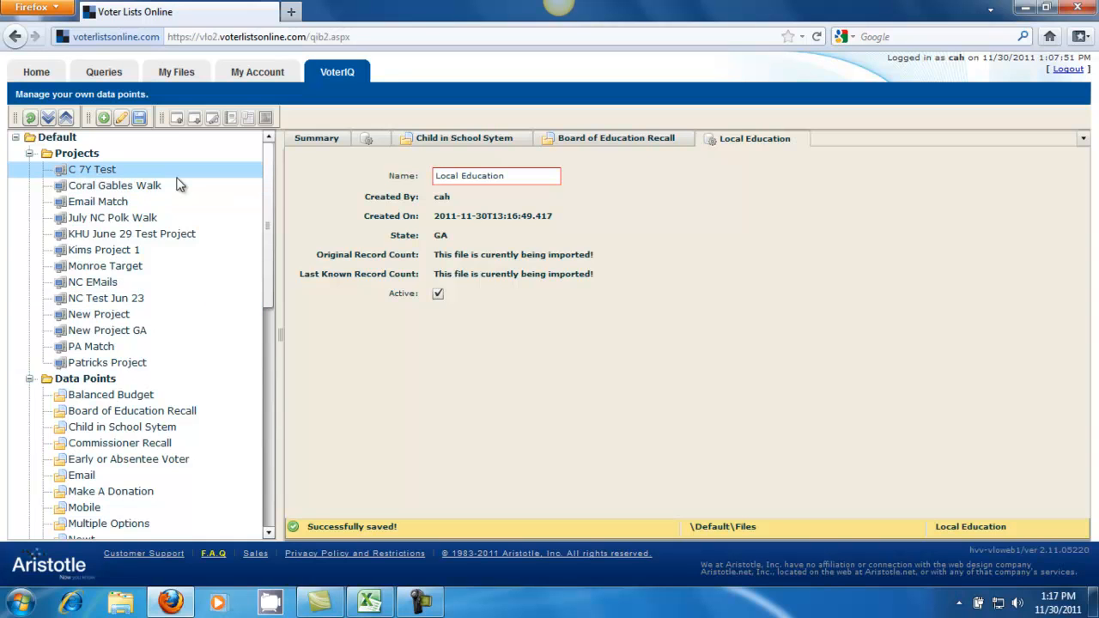
drag(268, 298, 269, 447)
click(87, 267)
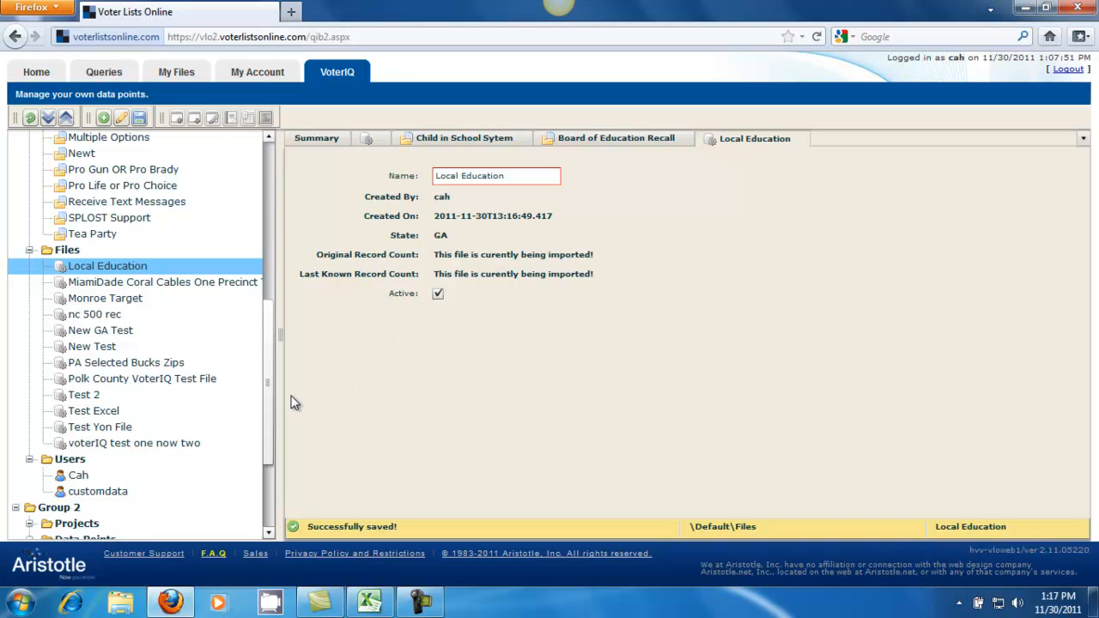
drag(268, 405, 287, 230)
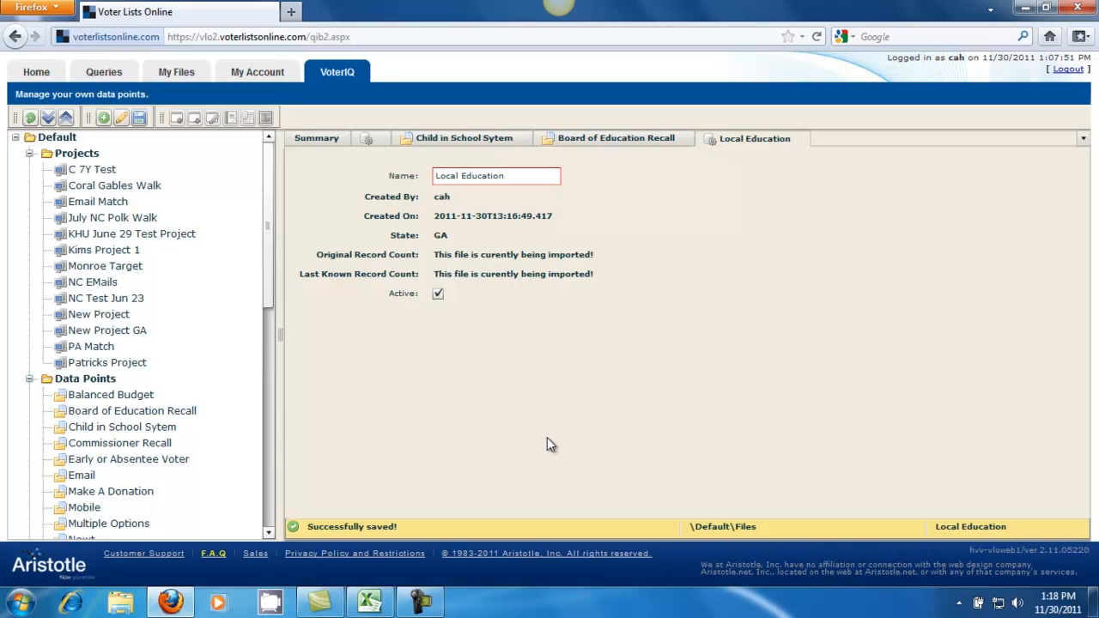
Step: Open VoterIQ Search in the Query Builder and examine the list of available data points, then cancel
click(125, 71)
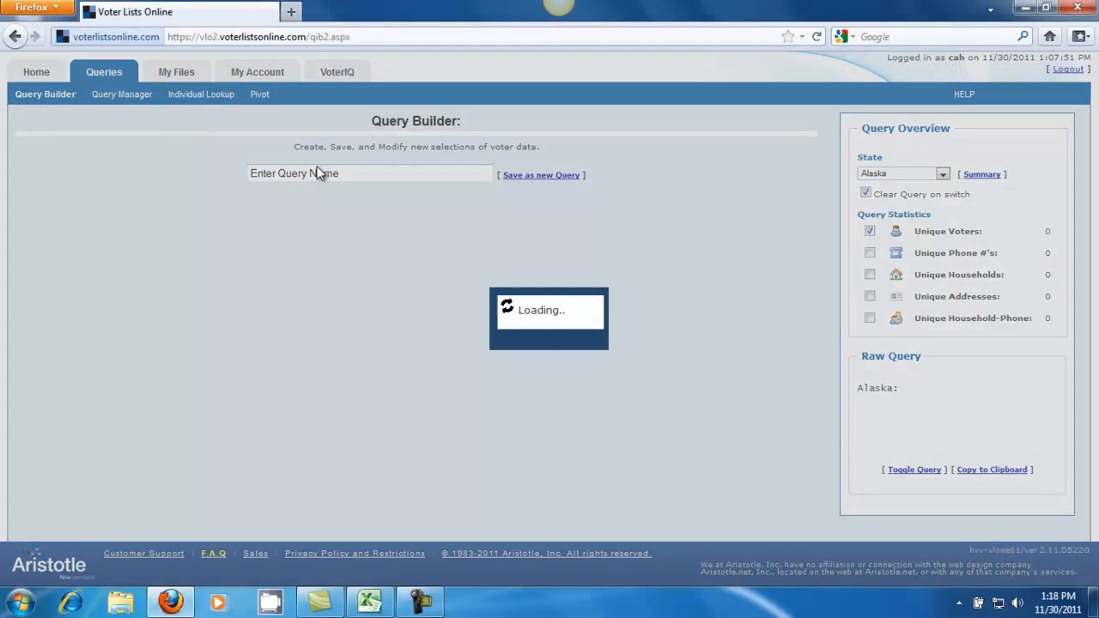
scroll(724, 367, down, 5)
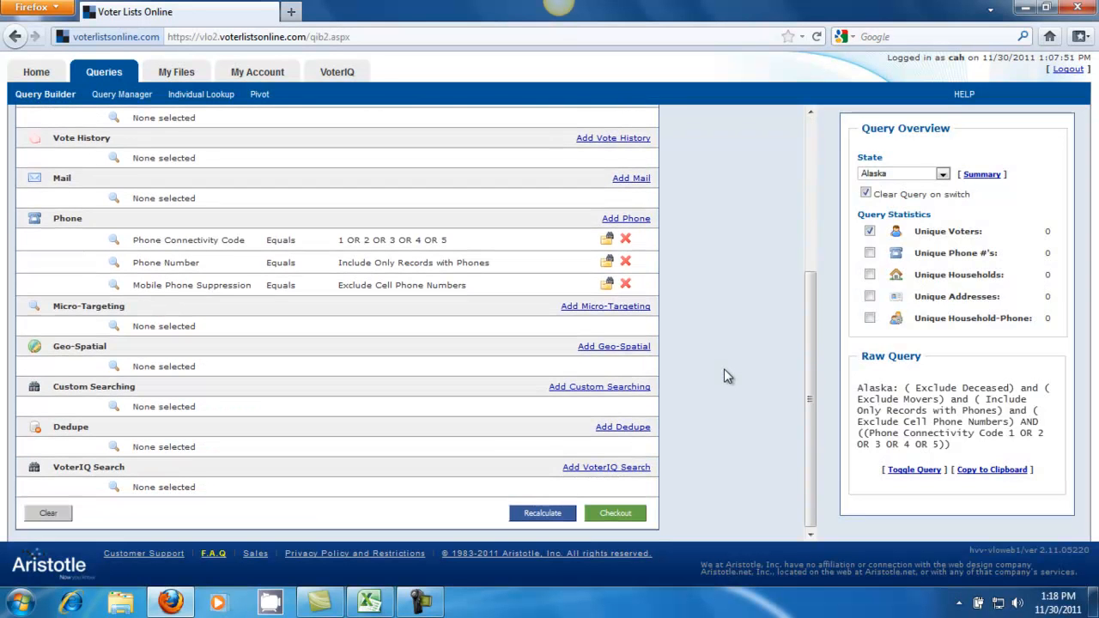
click(614, 471)
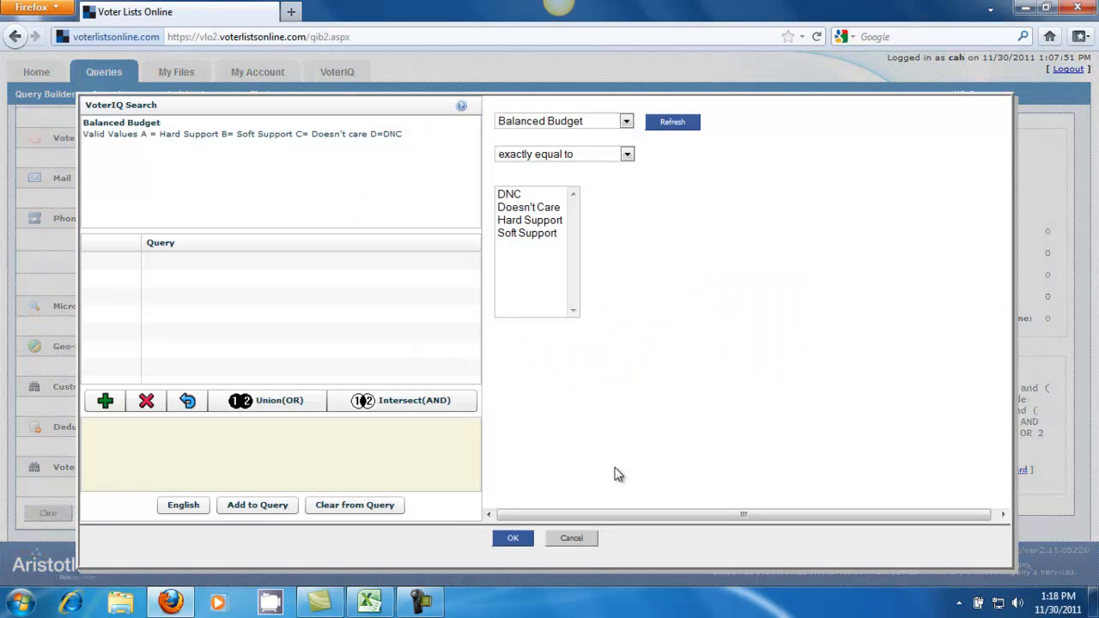
click(627, 123)
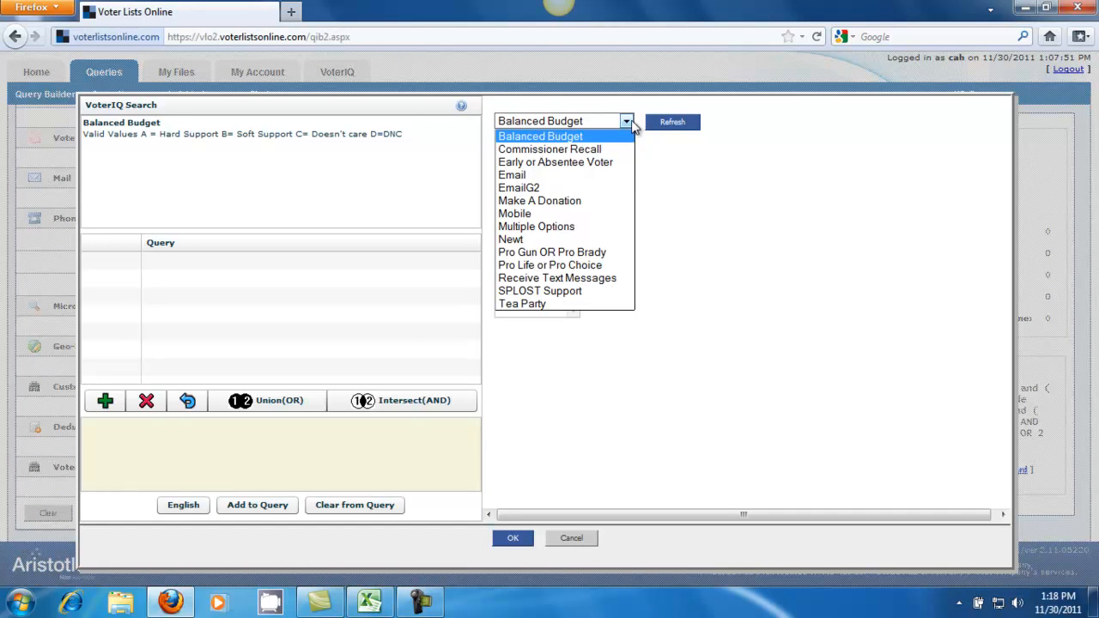
click(572, 547)
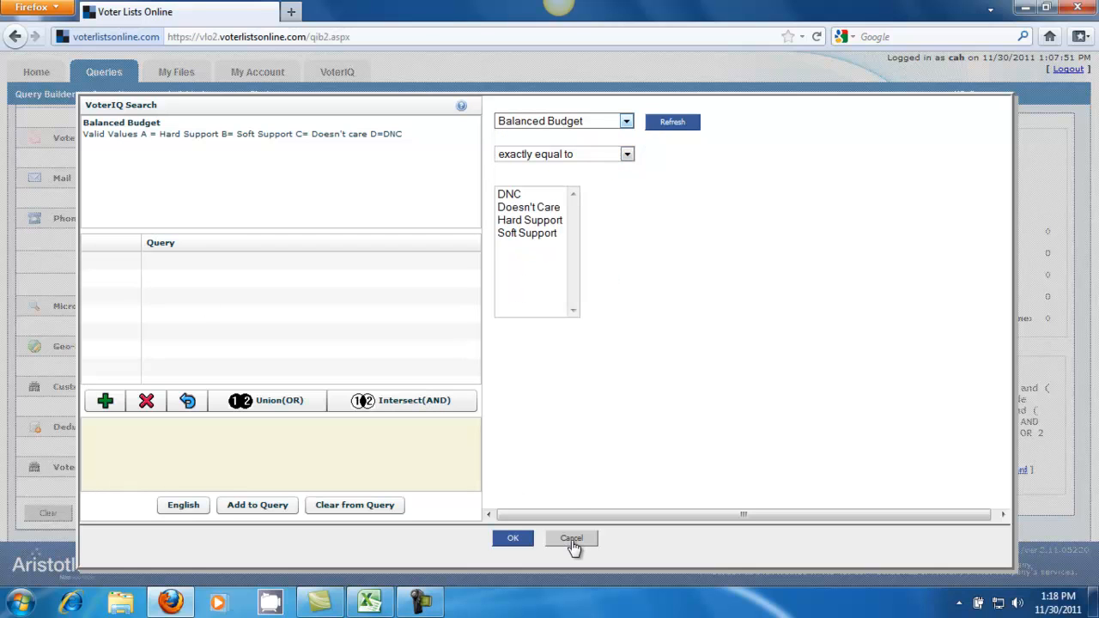